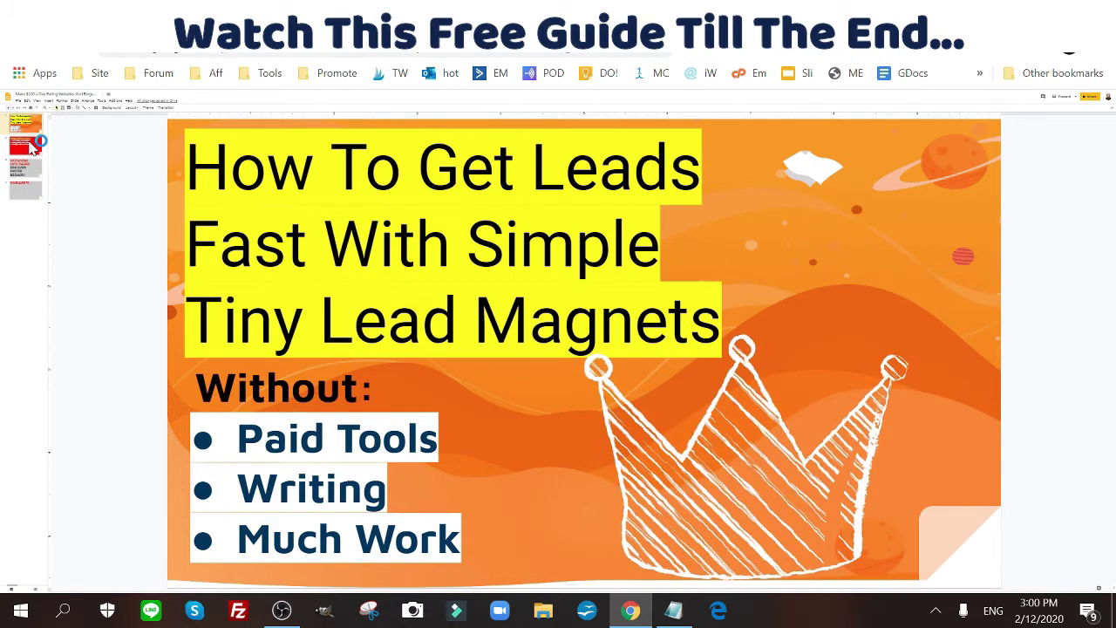
Show the red 'Today's Method Is About' slide covering lead magnets, free tools and 5 steps
click(26, 147)
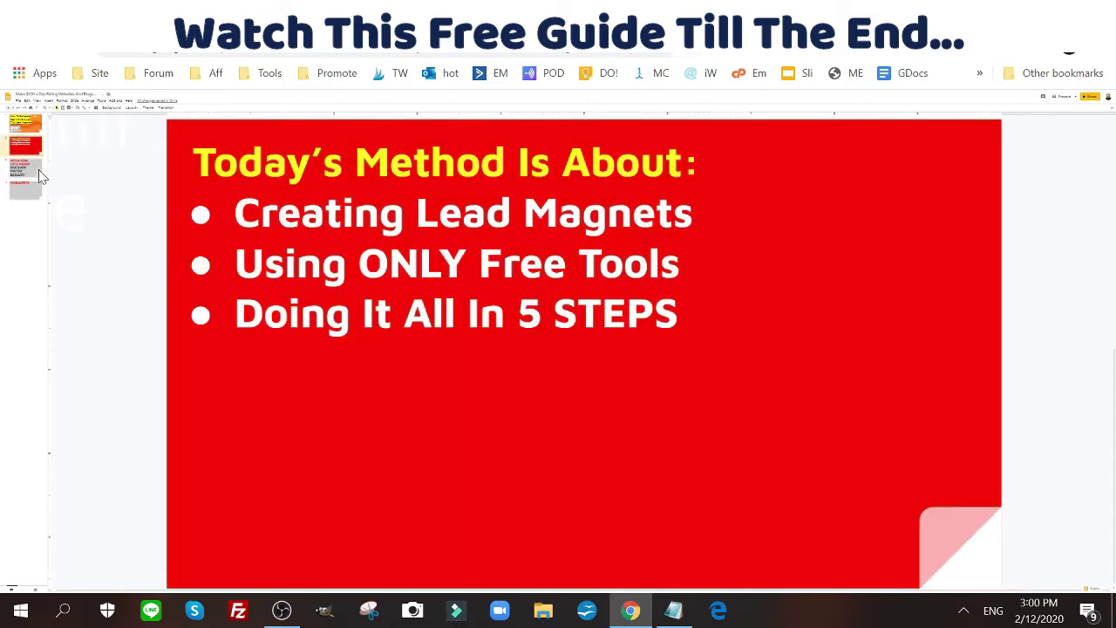
Go to the watch-until-the-end slide, then to the final subscribe reminder slide
click(32, 177)
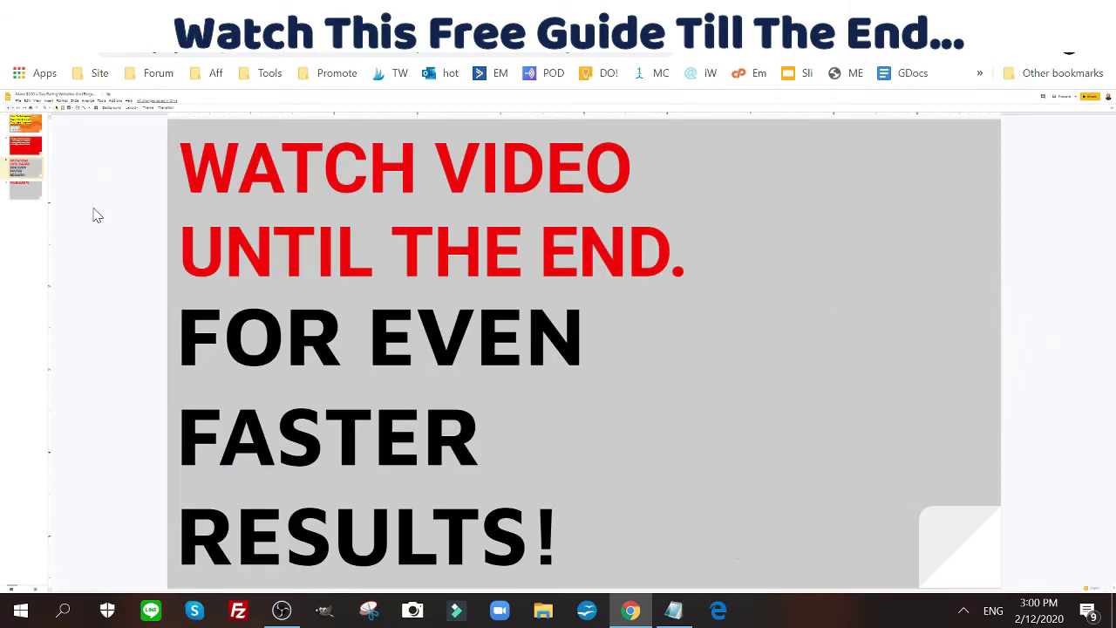
click(33, 195)
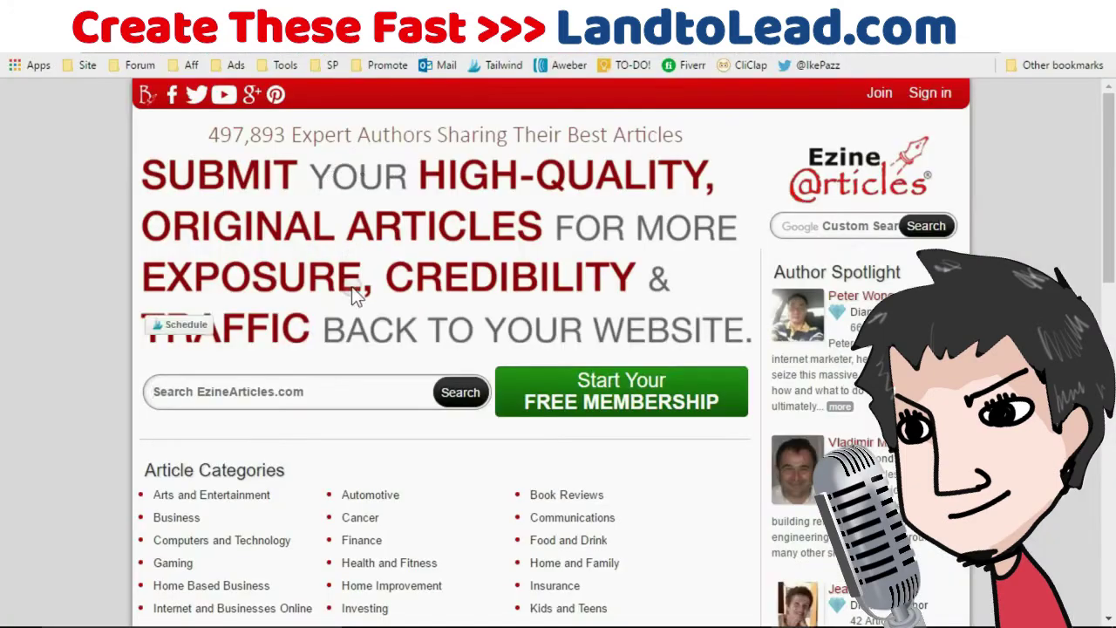
Search EzineArticles for 'lead magnet' and open the second result
click(337, 391)
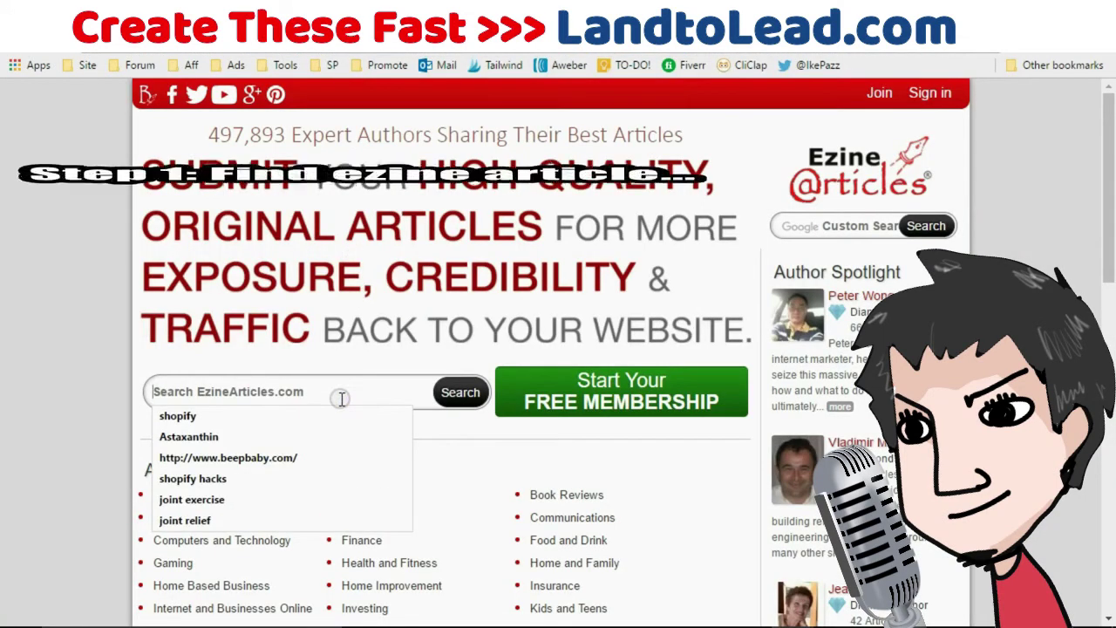
text(lead magnet)
key(Return)
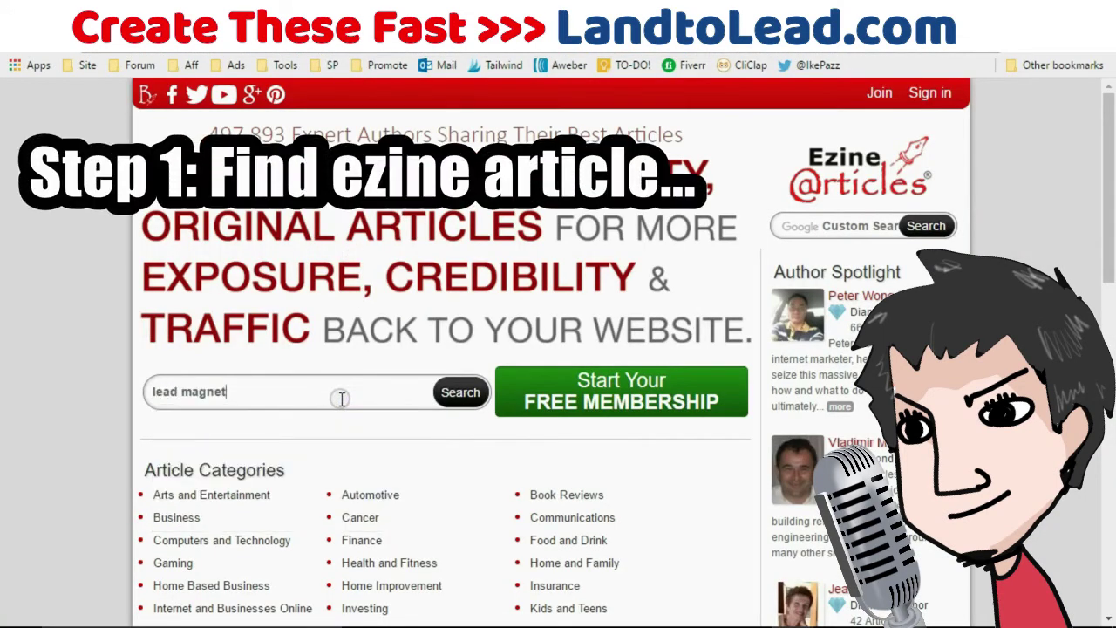
click(365, 420)
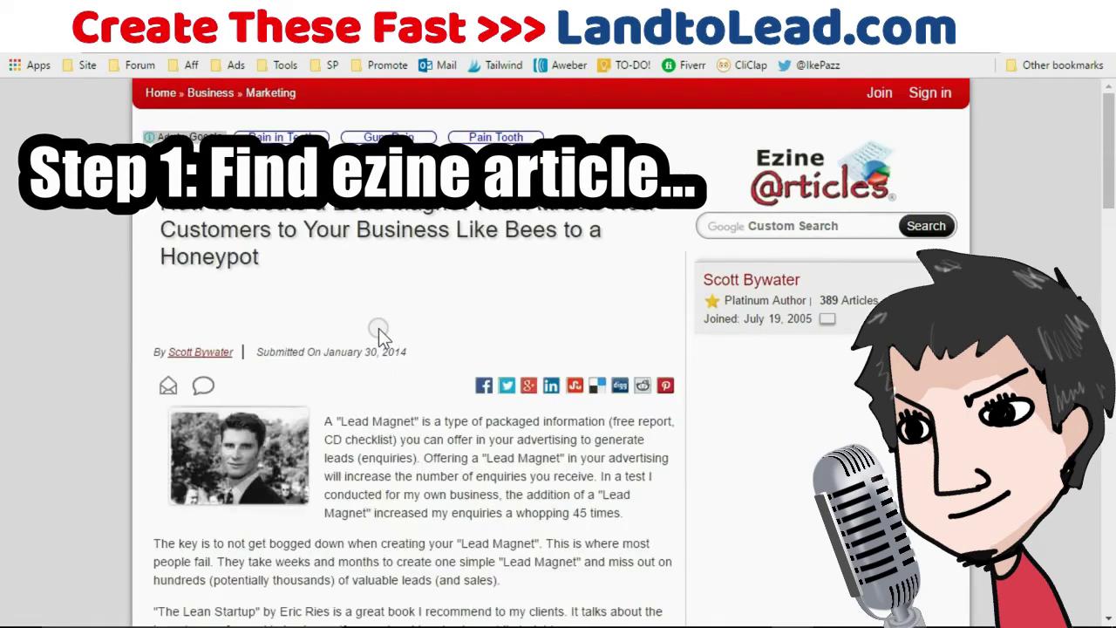
Select and copy the article's full body text
scroll(327, 250, down, 2)
drag(326, 250, 455, 107)
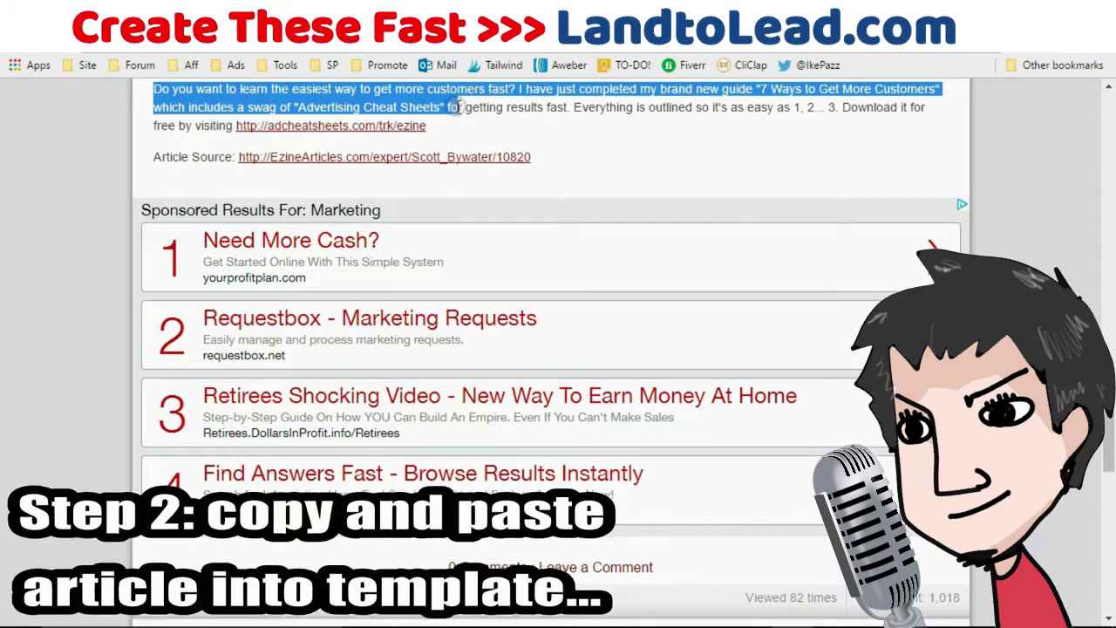
scroll(345, 234, up, 3)
right_click(345, 234)
click(375, 251)
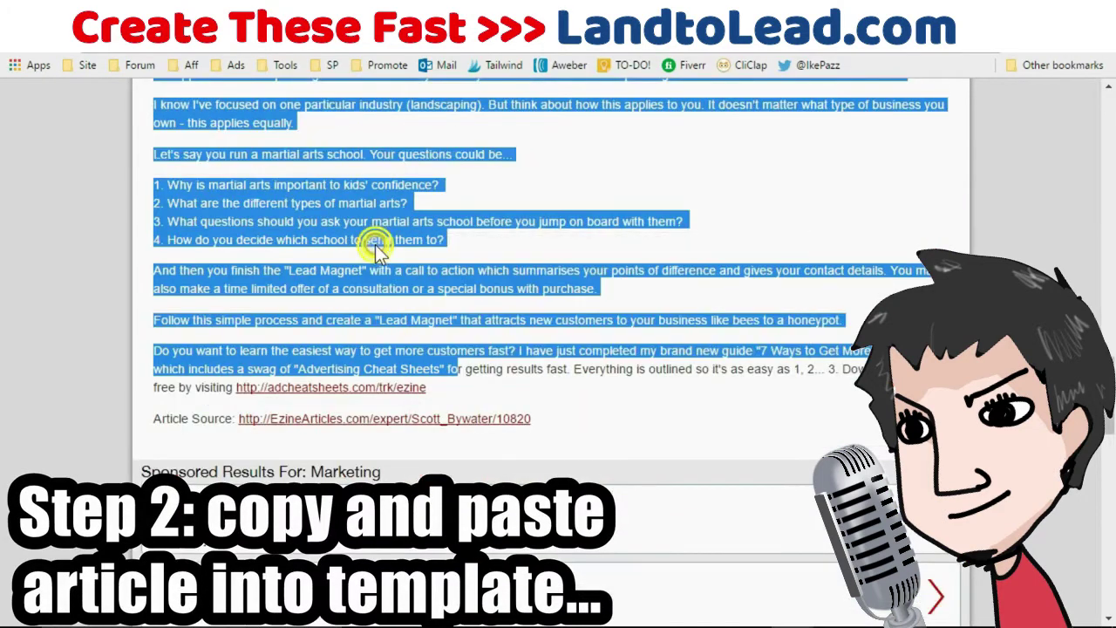
Paste the copied article into the ebook template's empty content frame
mouse_move(835, 610)
click(804, 520)
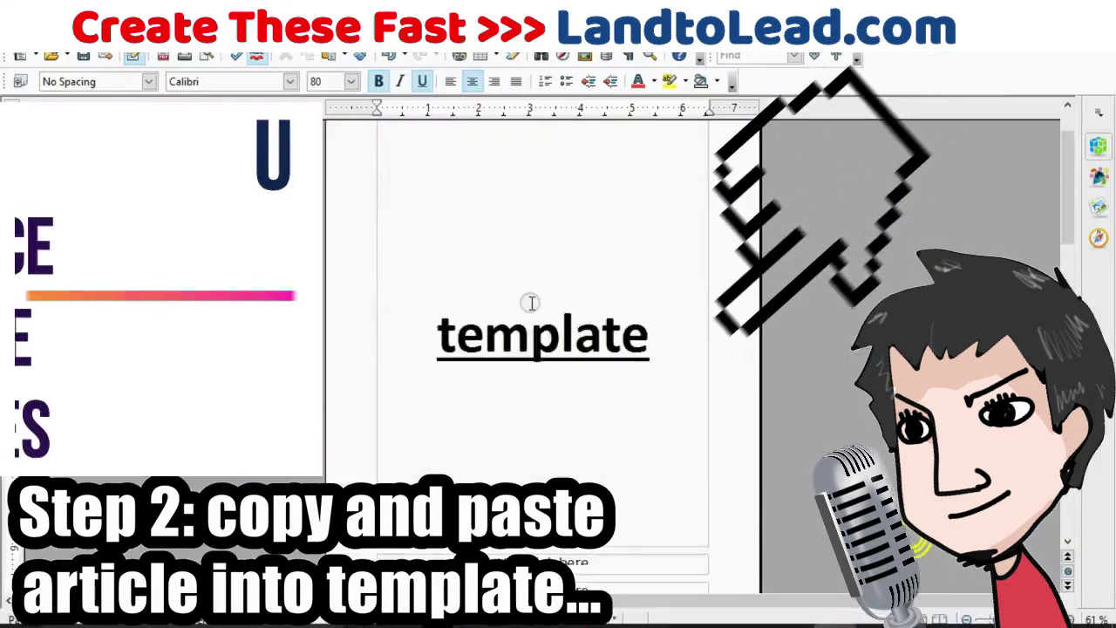
scroll(523, 357, down, 5)
click(523, 357)
key(ctrl+v)
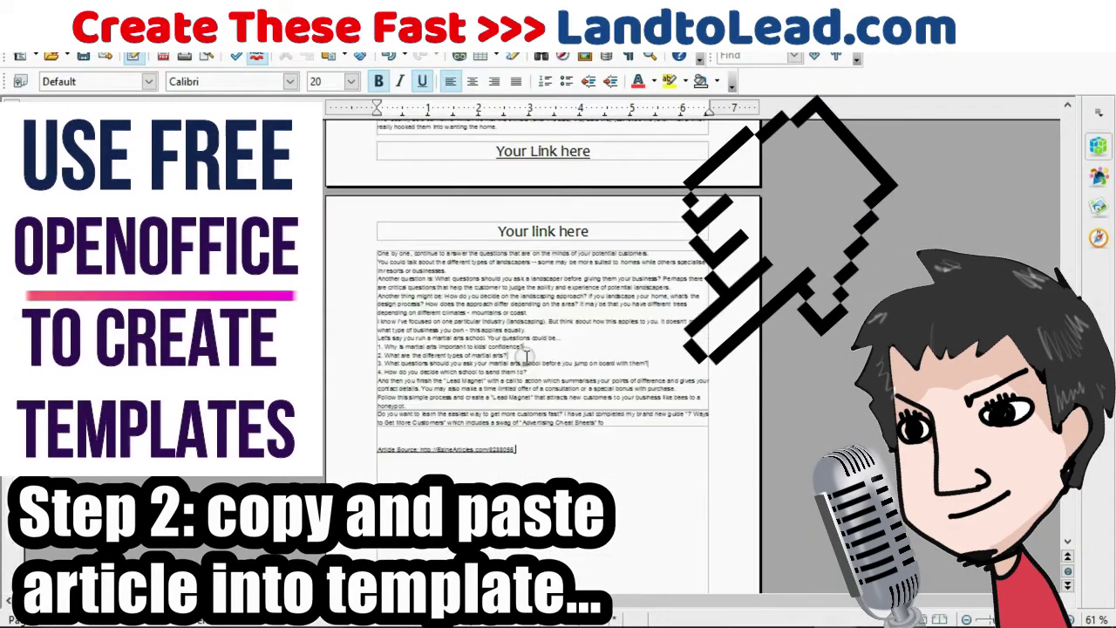
Set the pasted article text to 15 pt Candara
scroll(524, 357, up, 3)
scroll(453, 349, down, 2)
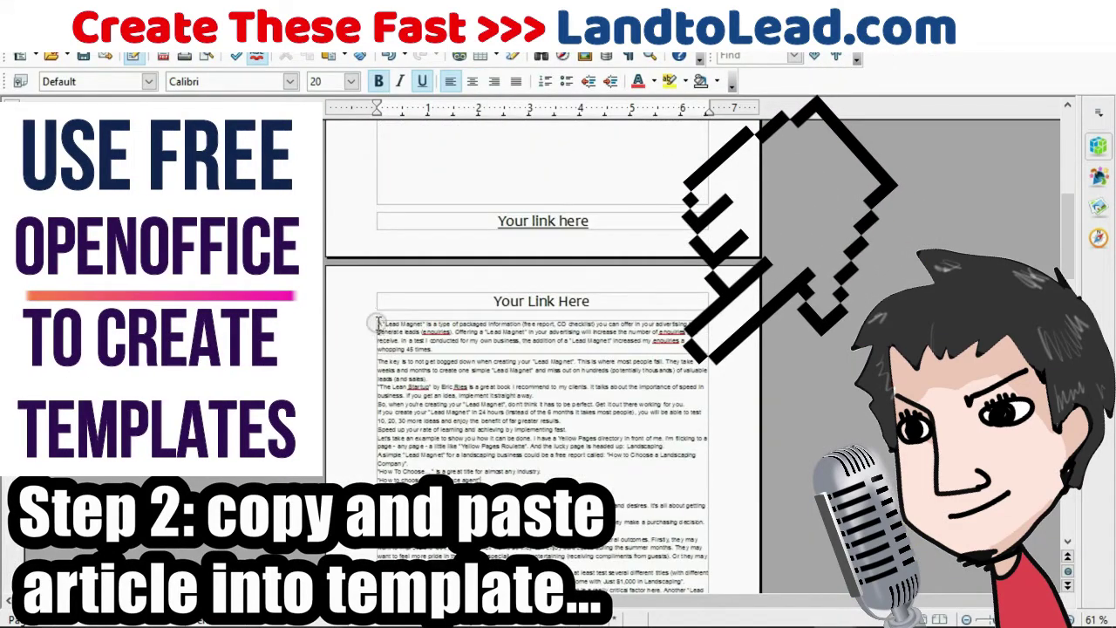
drag(376, 322, 553, 316)
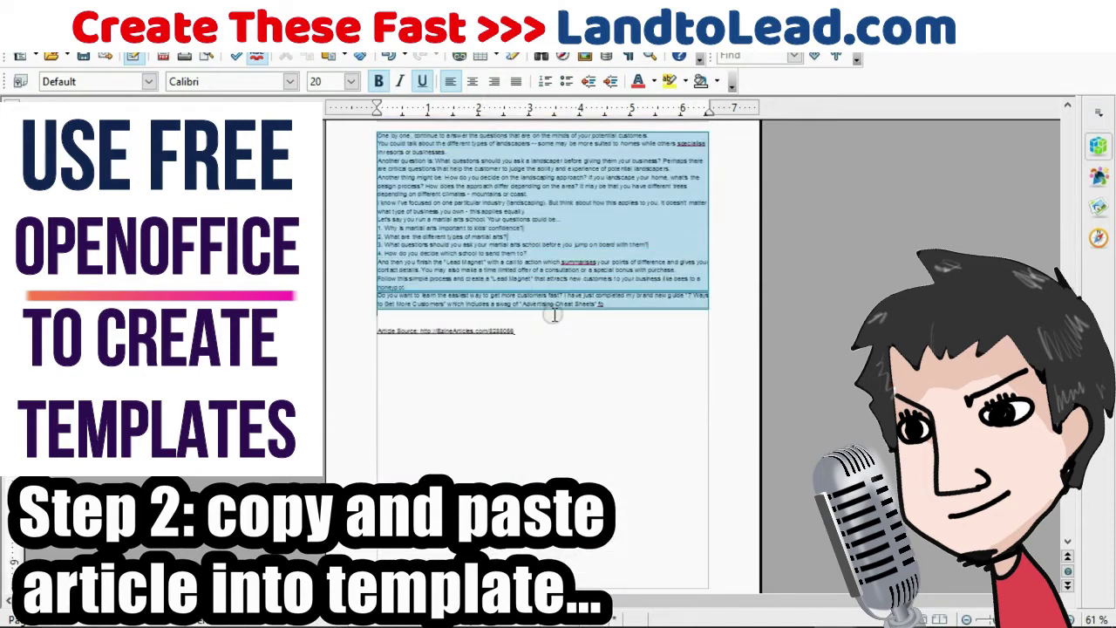
click(351, 81)
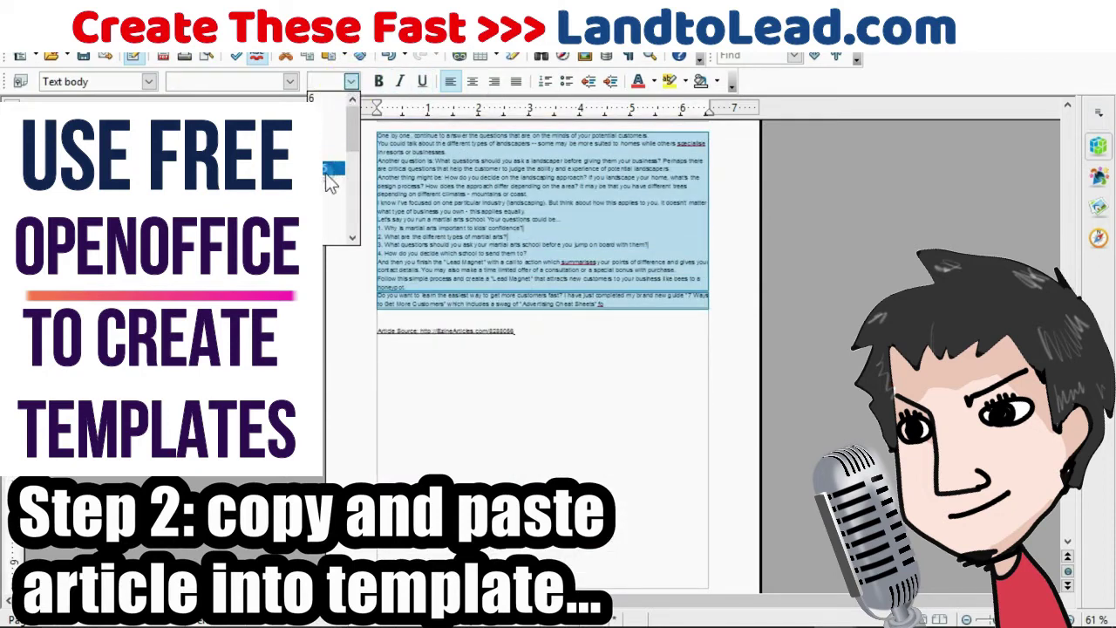
click(331, 239)
click(290, 81)
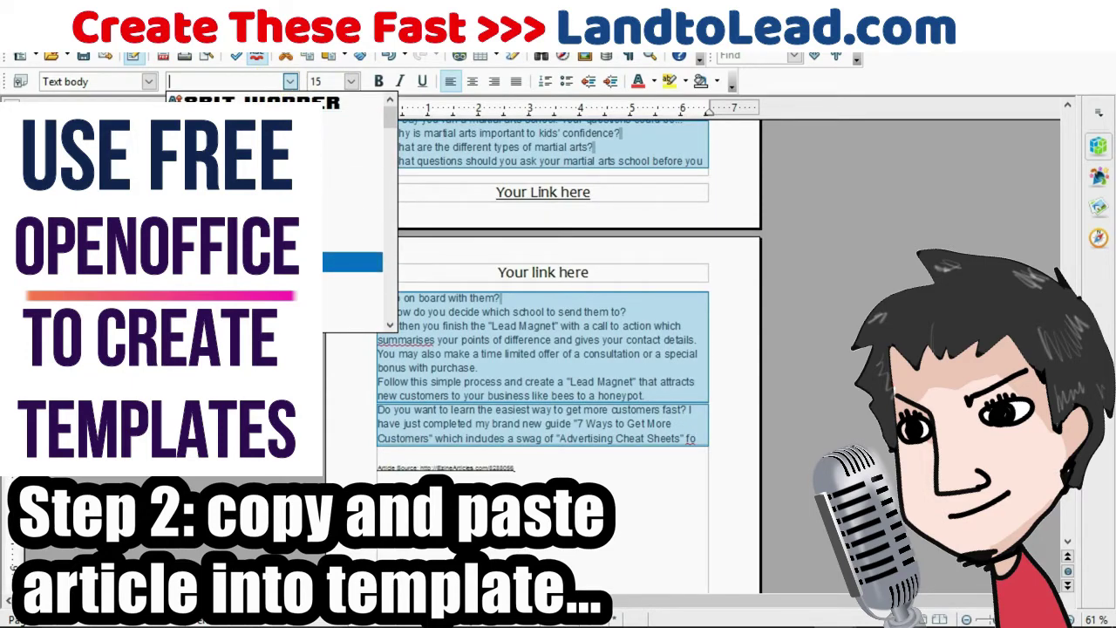
click(352, 262)
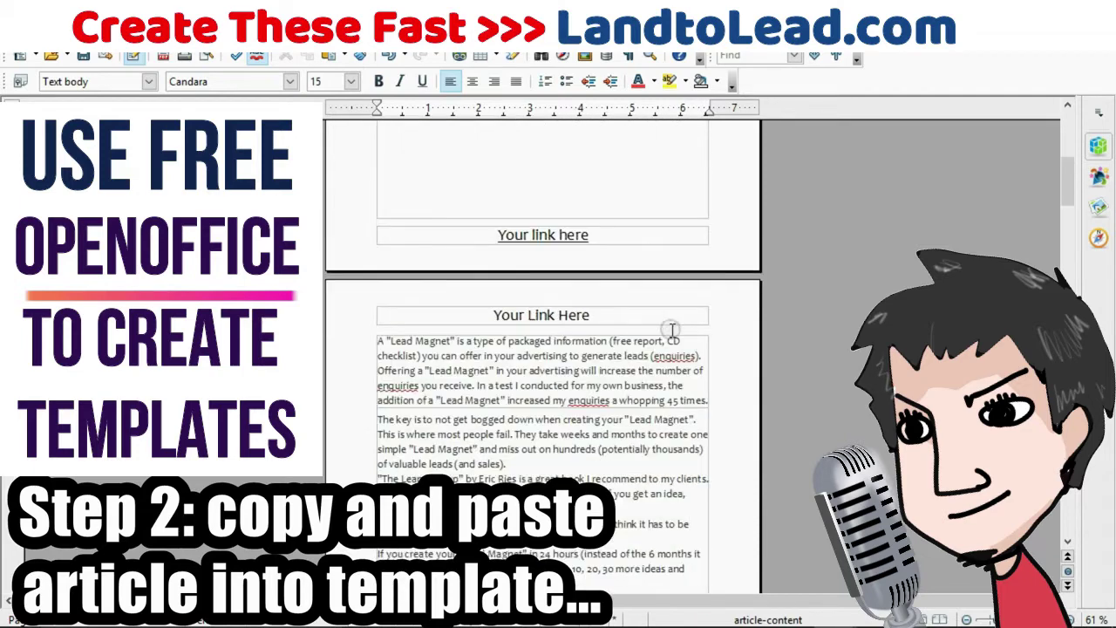
Split the first paragraph so the 'Offering' sentence starts a new paragraph
click(705, 356)
key(Return)
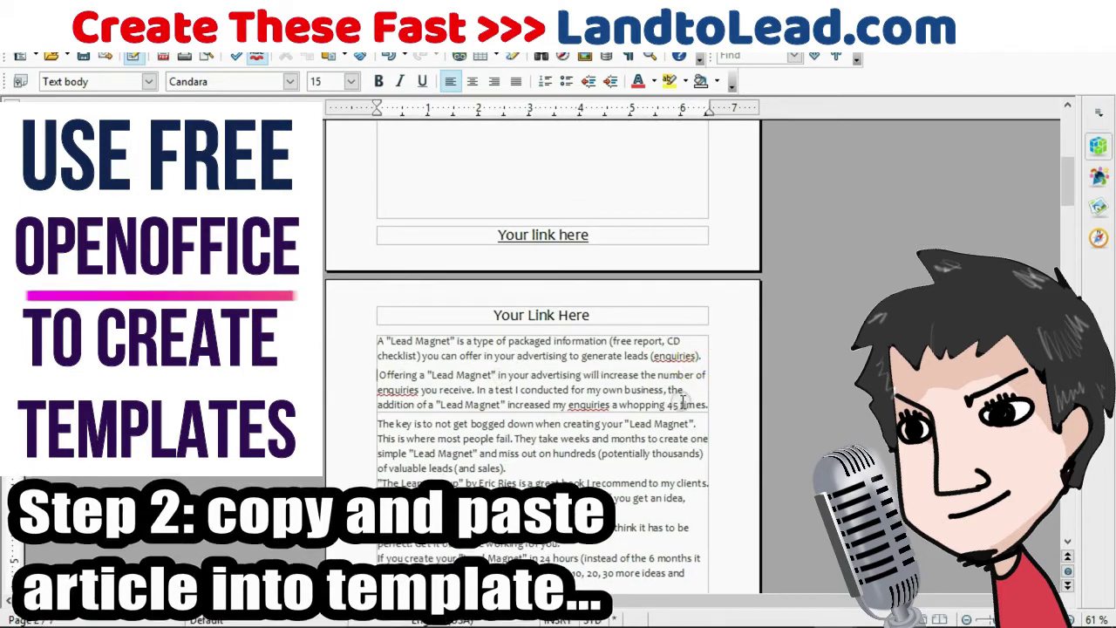
click(381, 424)
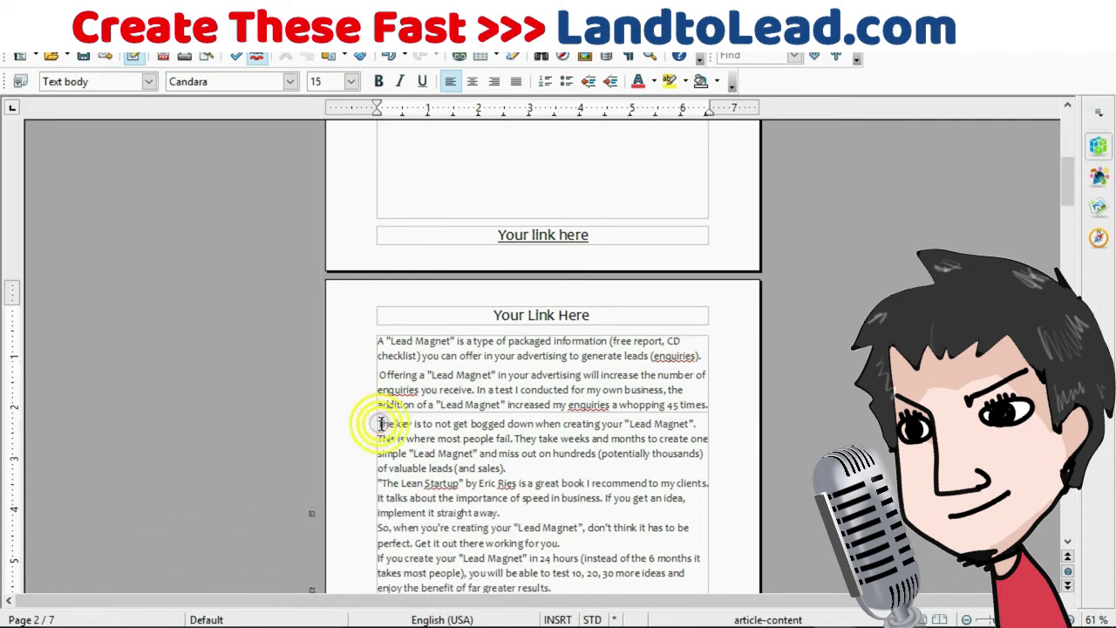
Add blank lines before 'The key' and 'The Lean Startup' and after 'straight away.'
key(Return)
click(534, 481)
key(Return)
click(523, 542)
key(Return)
Add blank lines after 'working for you.', the results paragraph and around 'Landscaping.'
scroll(563, 386, down, 4)
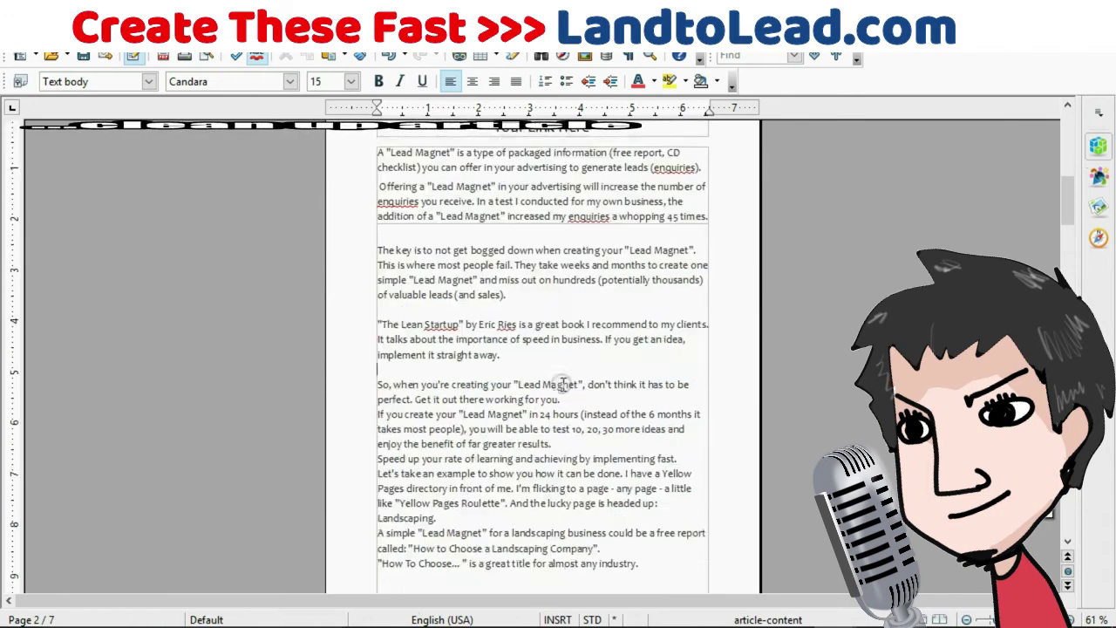
click(565, 399)
key(Return)
click(553, 458)
key(Return)
scroll(462, 453, down, 2)
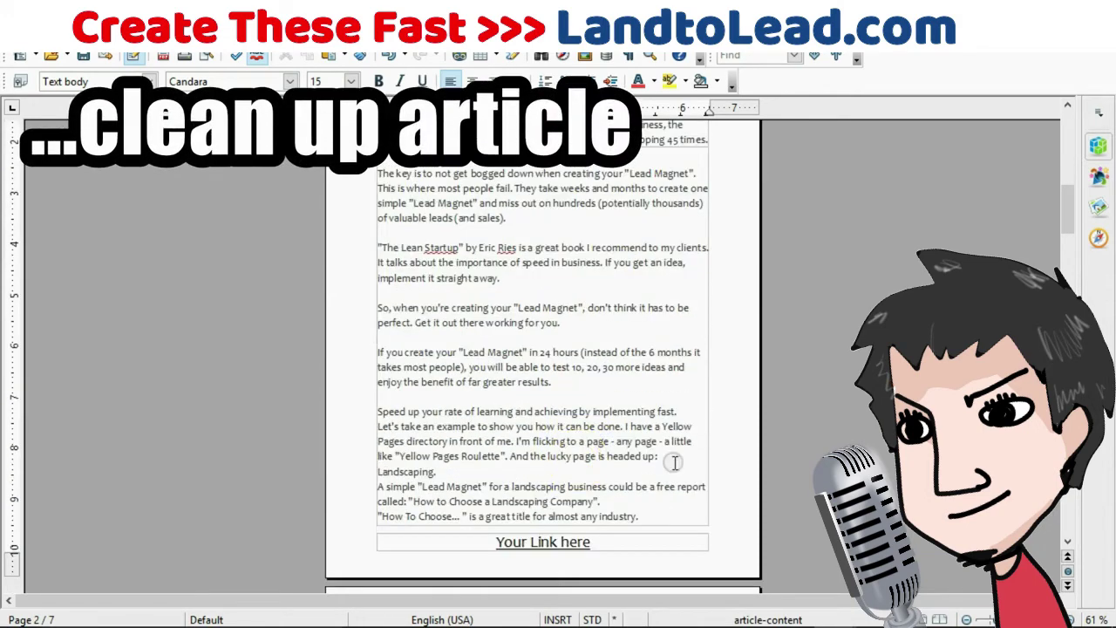
click(455, 475)
key(Return)
click(679, 459)
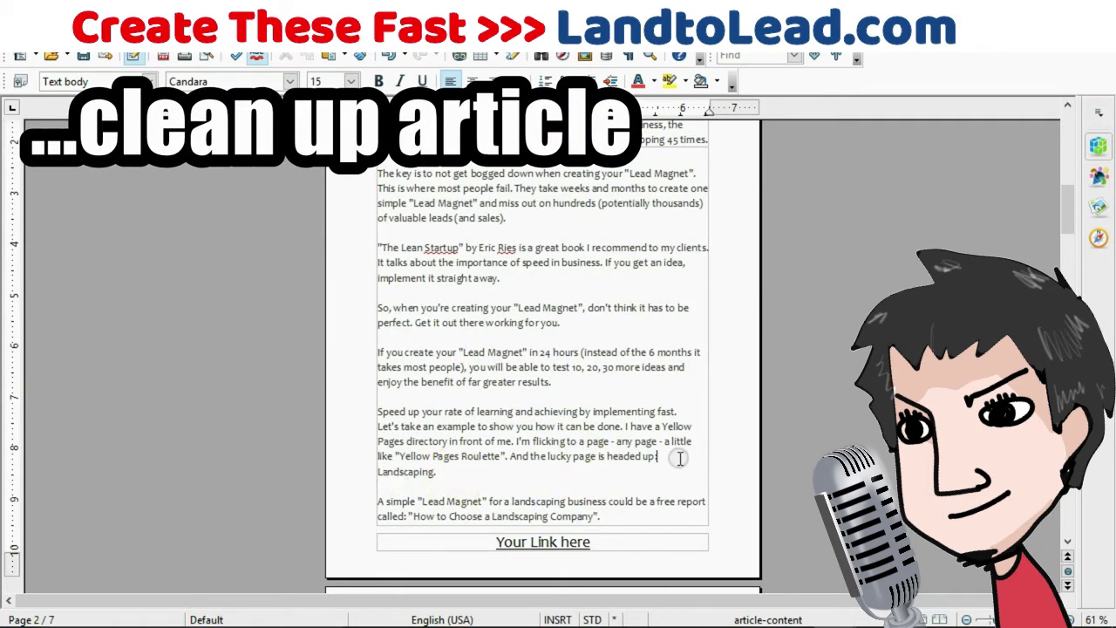
key(Return)
scroll(679, 459, down, 6)
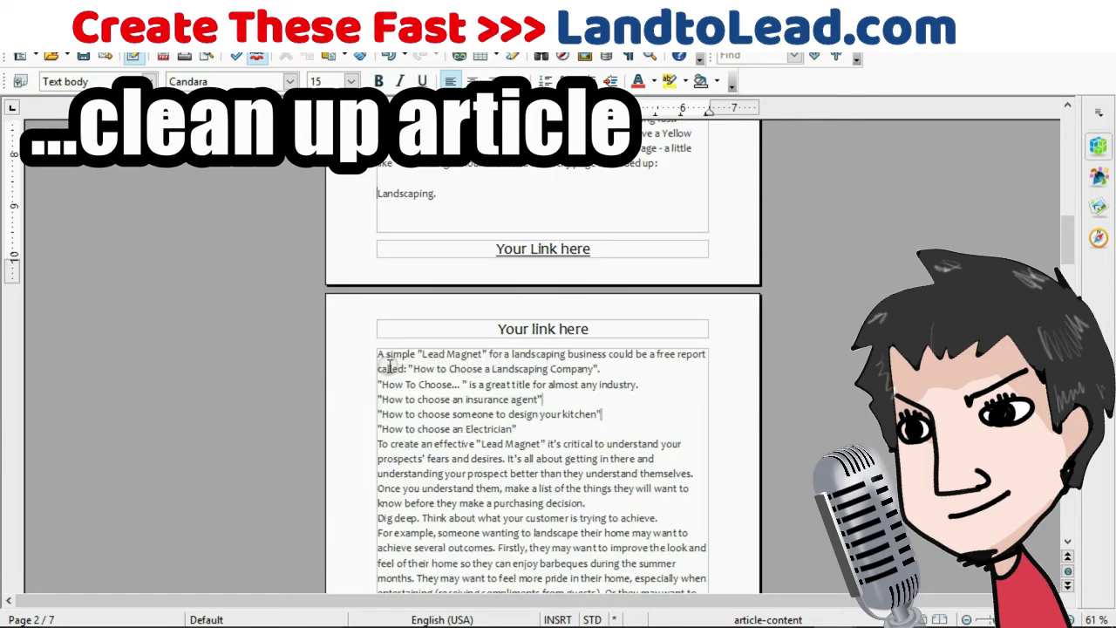
Bullet the four 'How to choose' title lines, giving the kitchen and Electrician lines their own bullets
drag(378, 384, 516, 429)
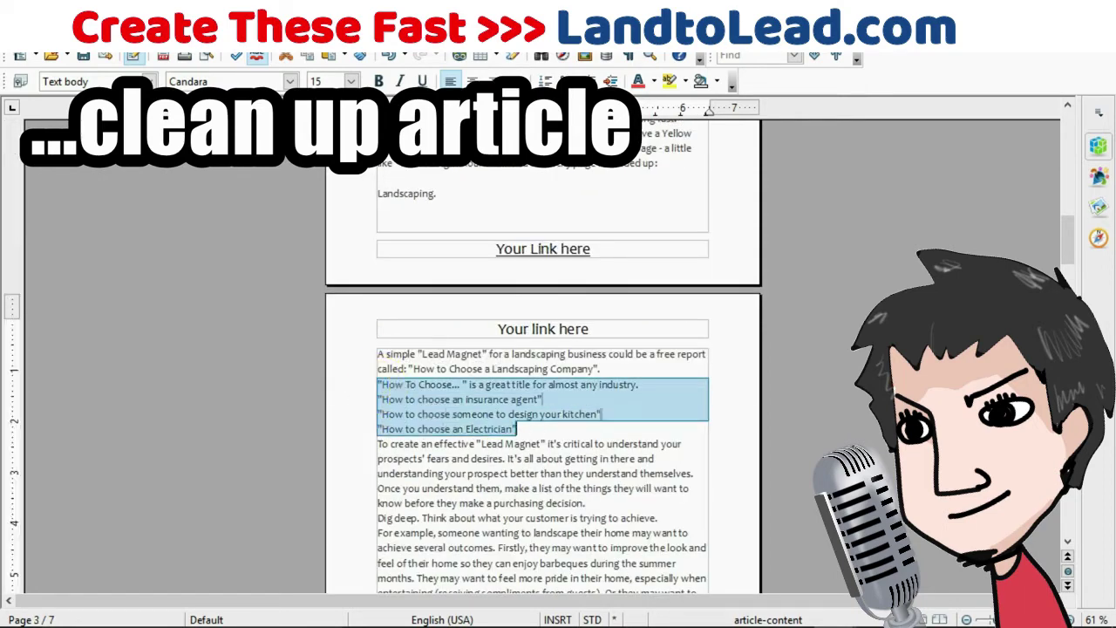
click(565, 80)
click(410, 427)
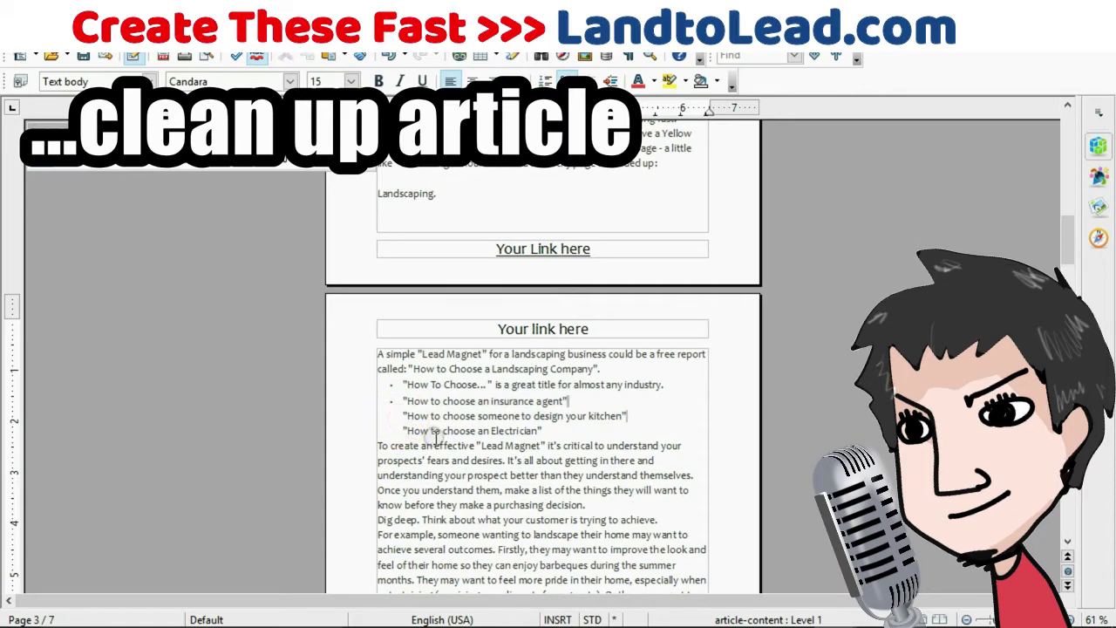
click(568, 401)
key(Delete)
key(Return)
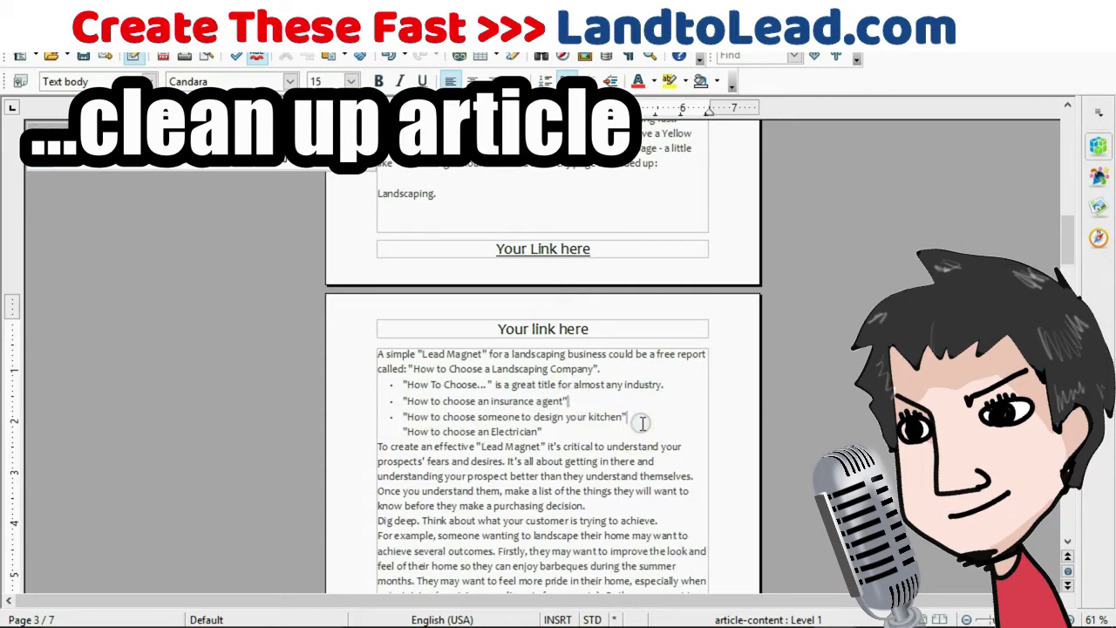
click(642, 423)
key(Delete)
key(Return)
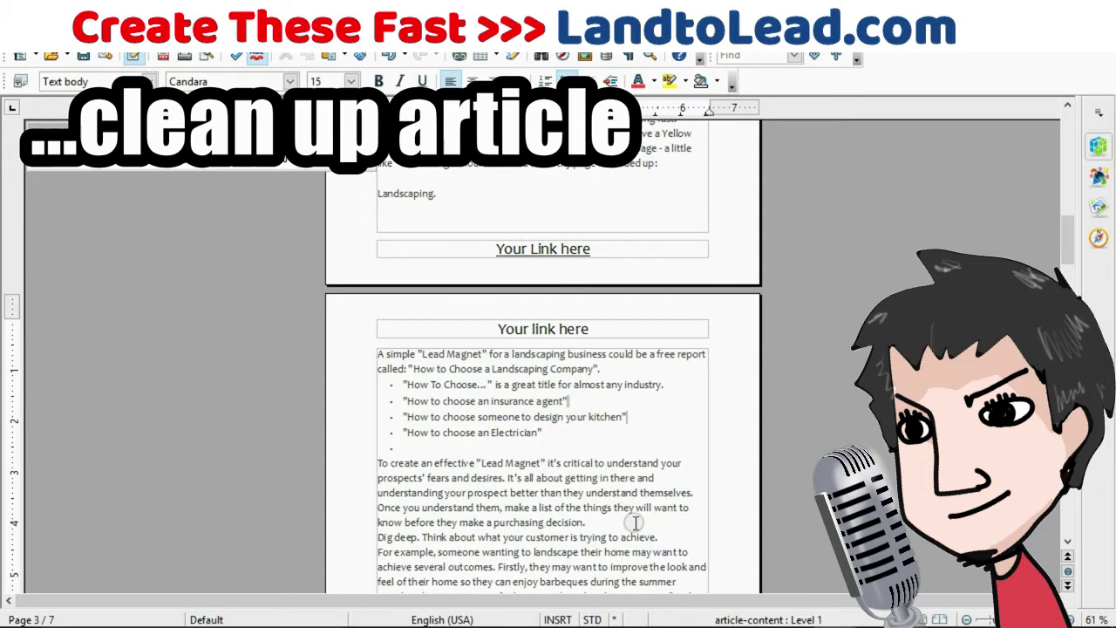
Delete the stray empty bullet and add blank lines through 'improve the value of their home.'
click(589, 433)
key(Delete)
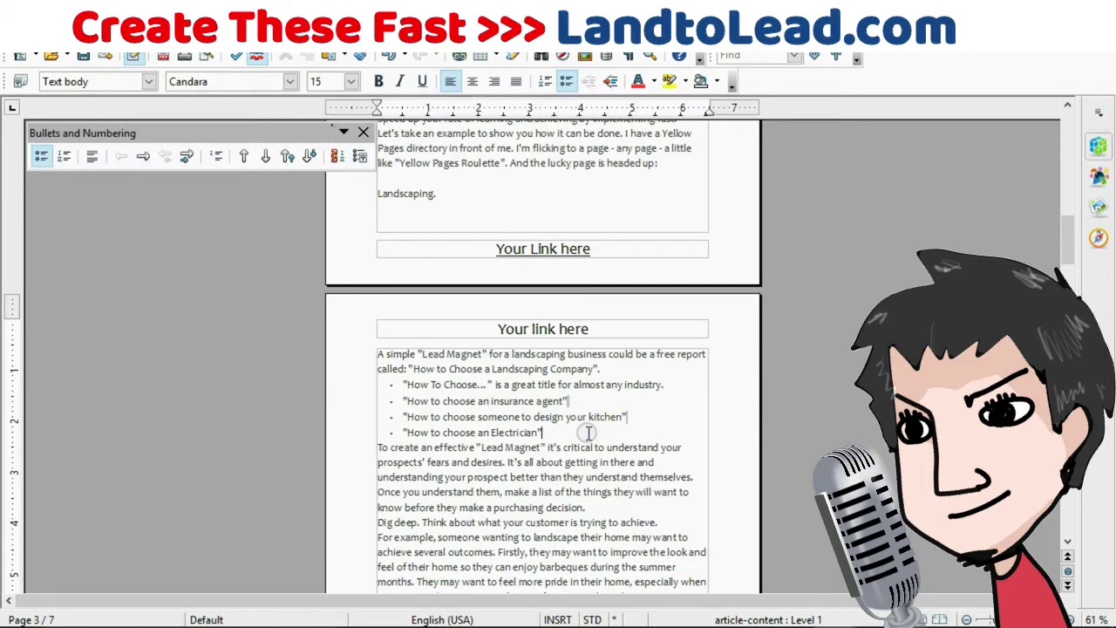
click(695, 478)
key(Return)
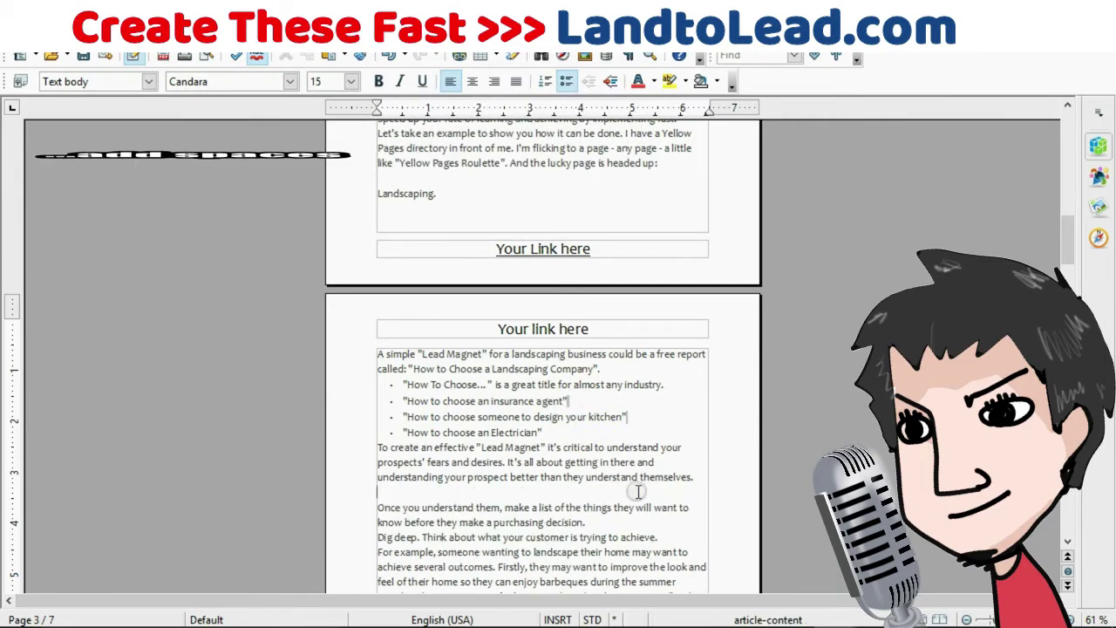
scroll(638, 491, down, 2)
click(610, 471)
key(Return)
scroll(662, 418, down, 2)
click(690, 391)
key(Return)
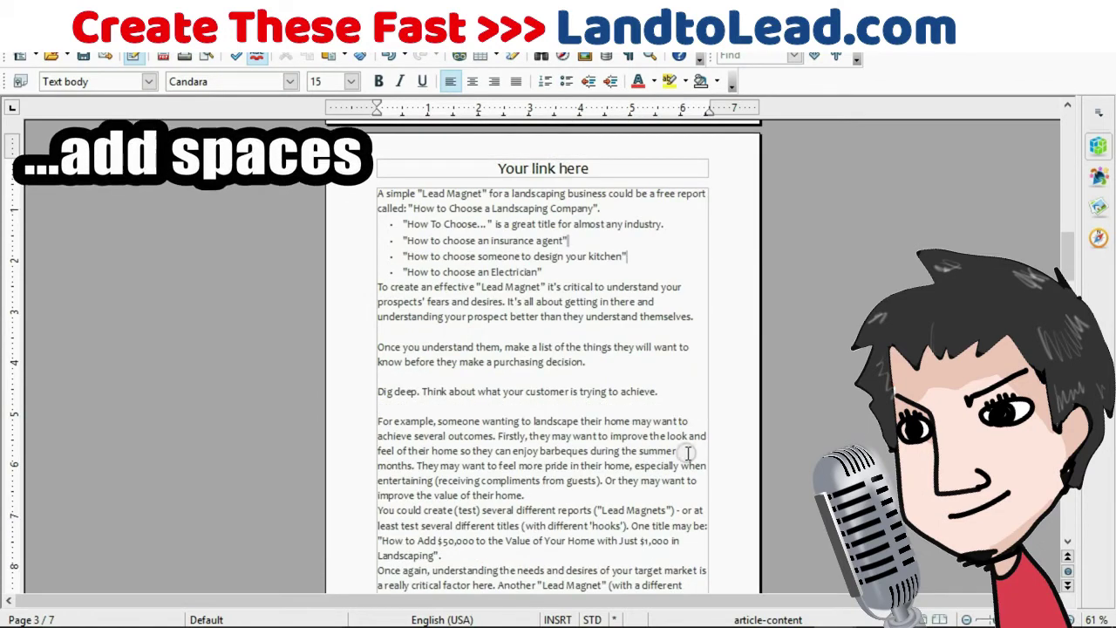
click(557, 497)
key(Return)
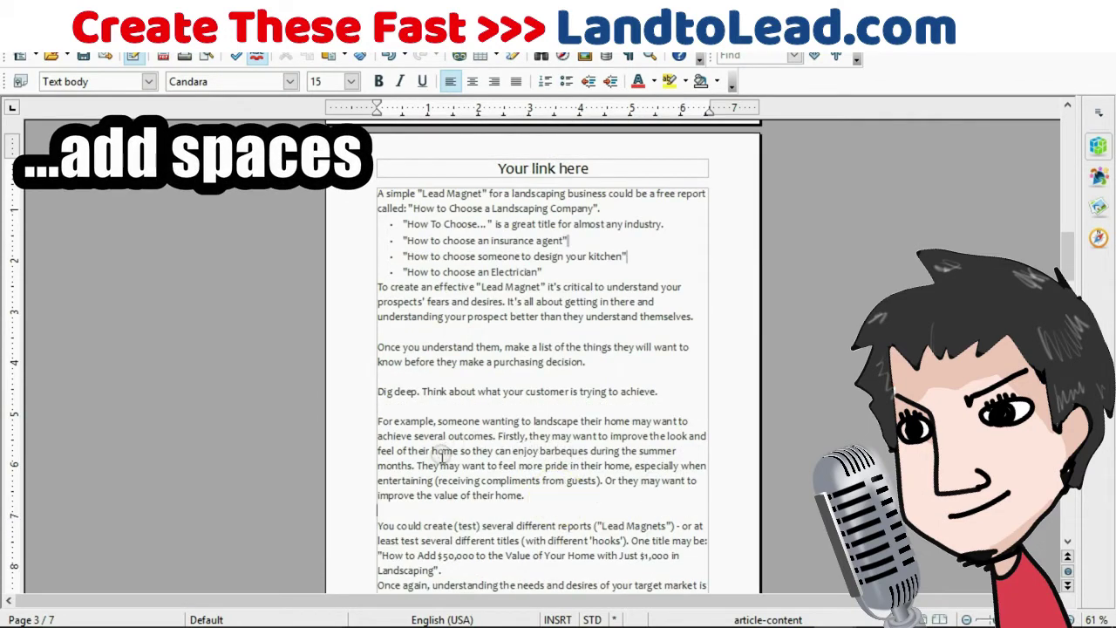
Split off 'They may want' and add blank lines after the Landscaping title and 'Mountains"'
click(416, 466)
key(Return)
key(Return)
scroll(501, 436, down, 3)
click(465, 358)
key(Return)
scroll(476, 401, down, 2)
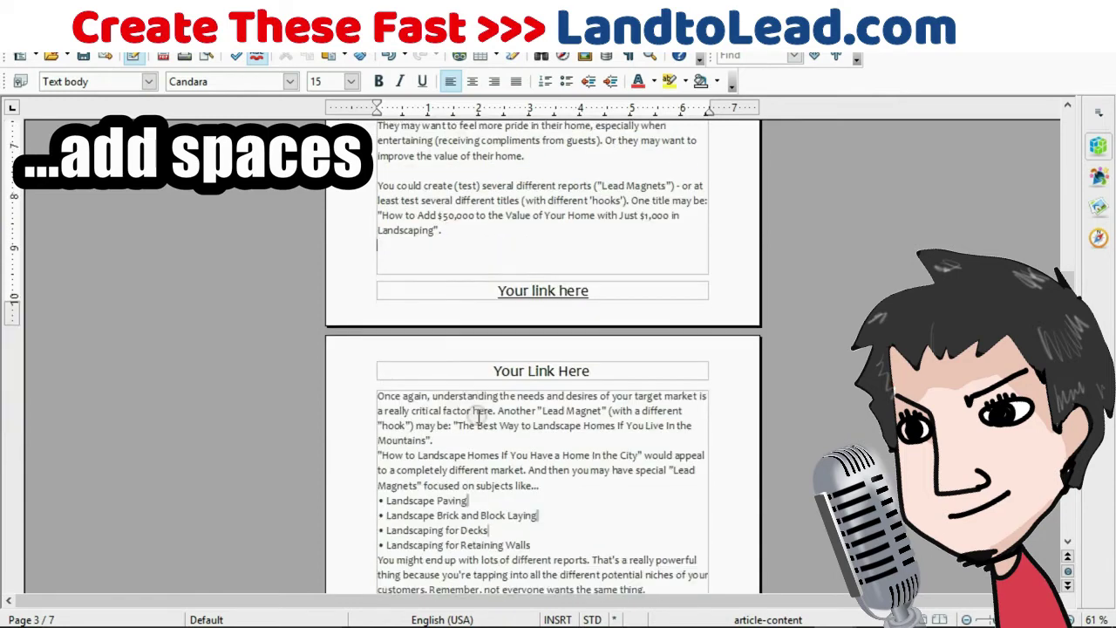
click(491, 441)
key(Return)
scroll(490, 440, down, 3)
click(592, 350)
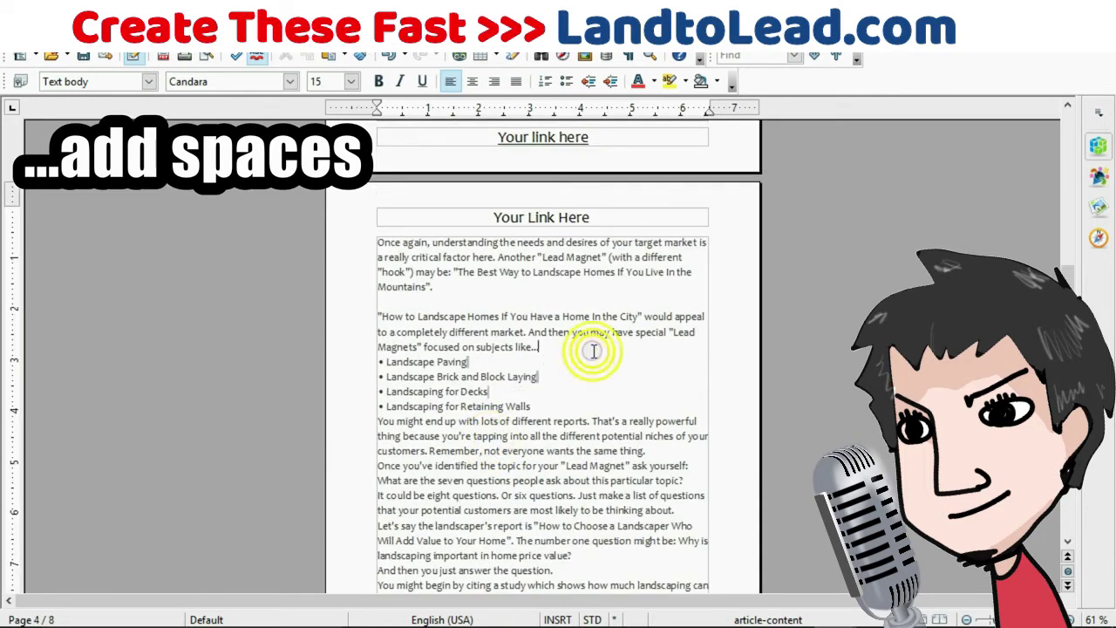
key(Return)
key(Delete)
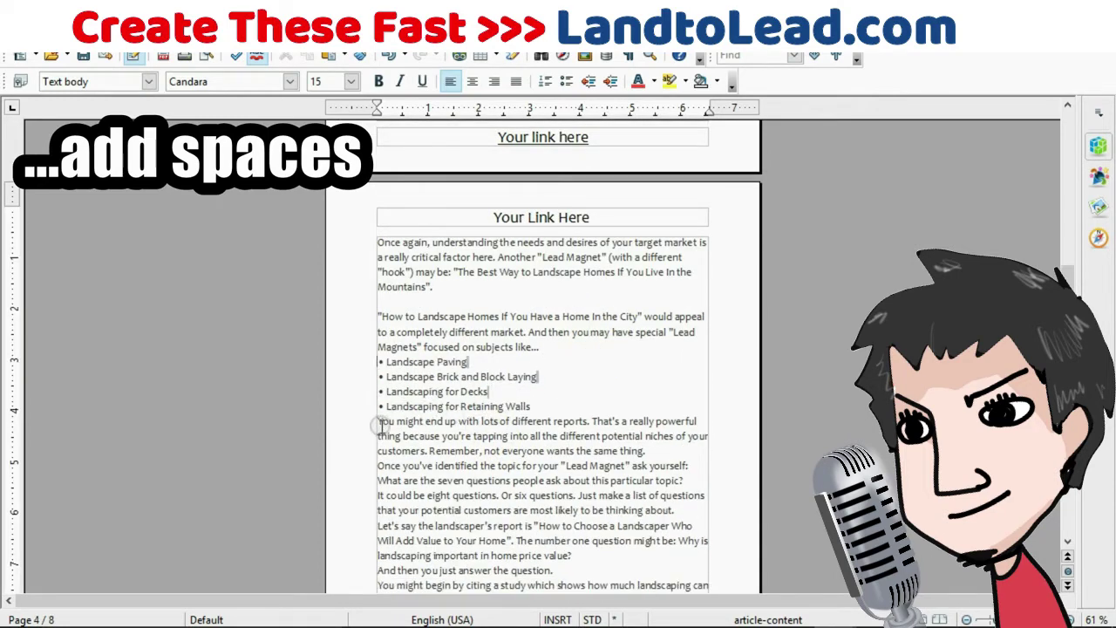
Insert blank lines around 'You might end up', 'Once you've identified', 'It could be', 'Let's say' and 'answer the question.'
click(373, 417)
key(Return)
scroll(523, 393, down, 2)
click(647, 382)
key(Return)
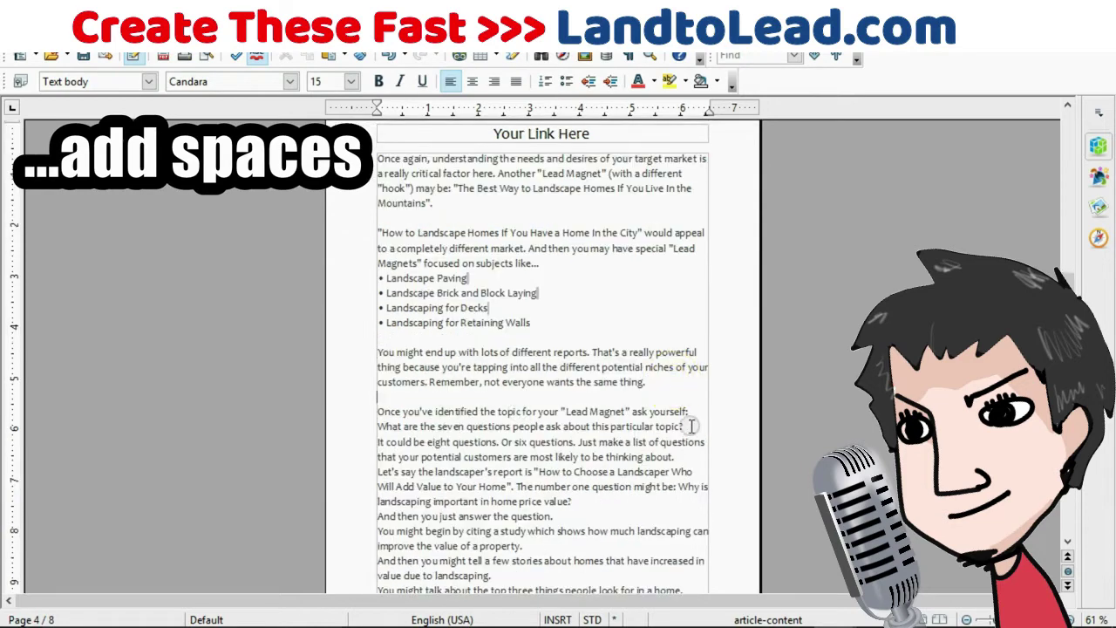
click(684, 426)
key(Return)
click(676, 472)
key(Return)
scroll(676, 472, down, 2)
click(572, 455)
key(Return)
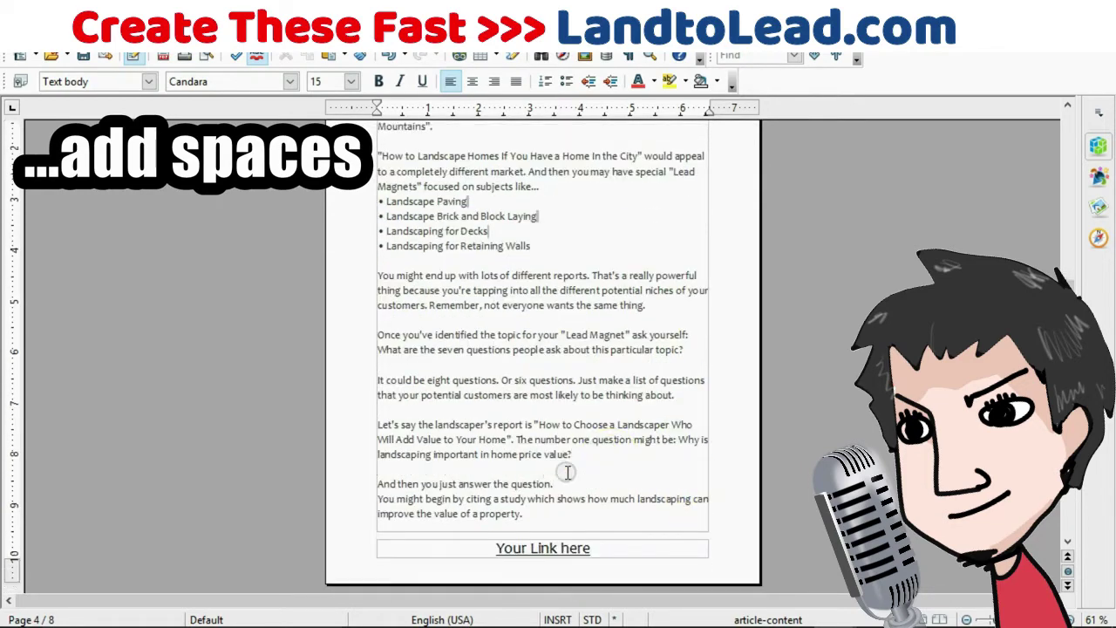
click(575, 484)
key(Return)
Separate the paragraphs from 'Perhaps there are' through 'Your questions could be...' with blank lines
scroll(558, 497, down, 10)
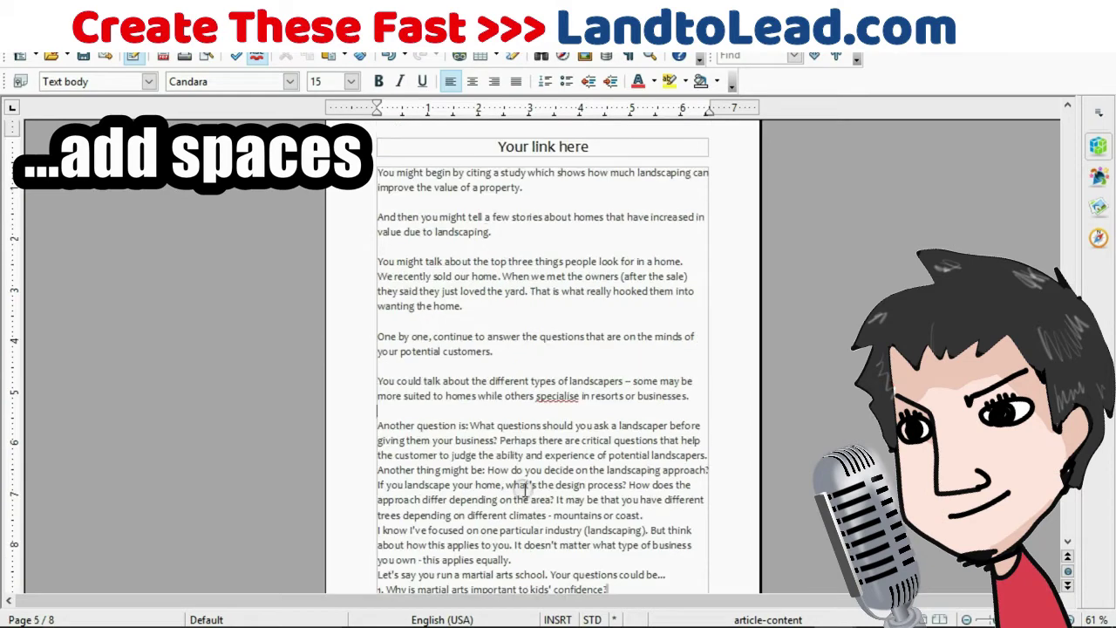
click(502, 437)
key(Return)
key(Return)
click(615, 485)
key(Return)
key(Return)
scroll(635, 418, down, 3)
click(624, 424)
key(Return)
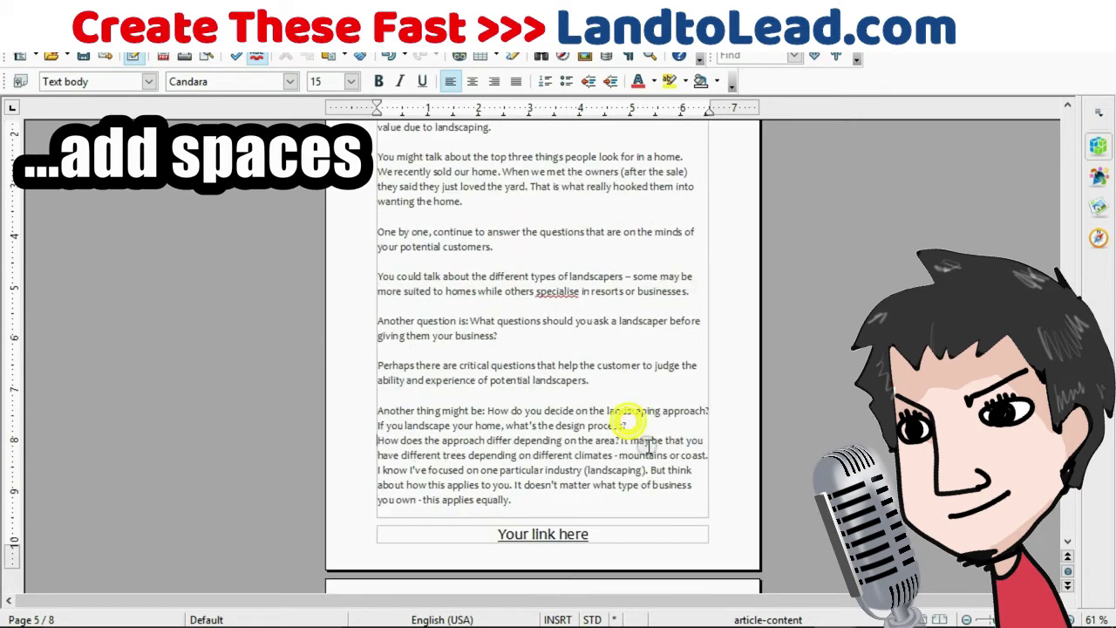
key(Return)
click(622, 456)
key(Return)
key(Return)
scroll(535, 425, down, 3)
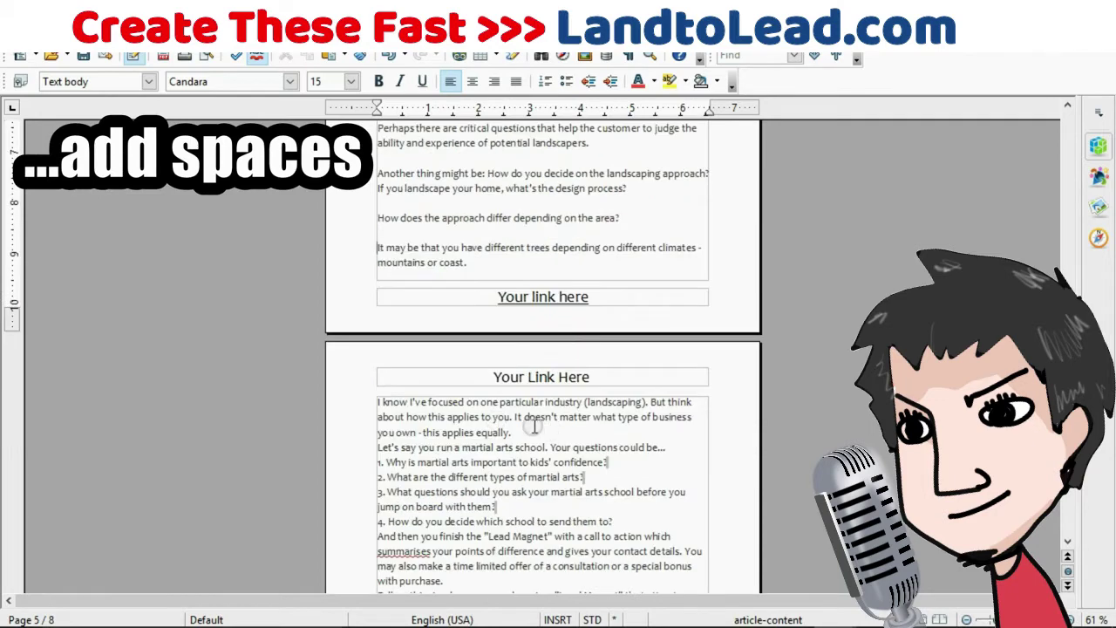
click(515, 417)
key(Return)
key(Return)
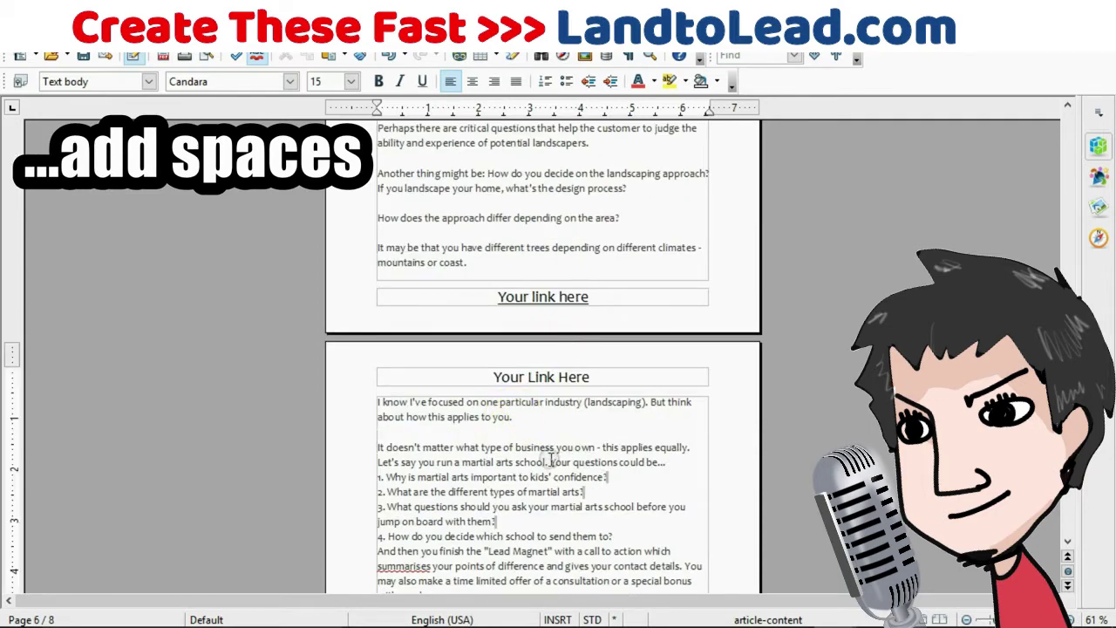
click(550, 462)
key(Return)
key(Return)
Remove the automatic list numbering and extra blank line, then space out 'Follow this simple process' and 'honeypot.'
scroll(461, 456, down, 3)
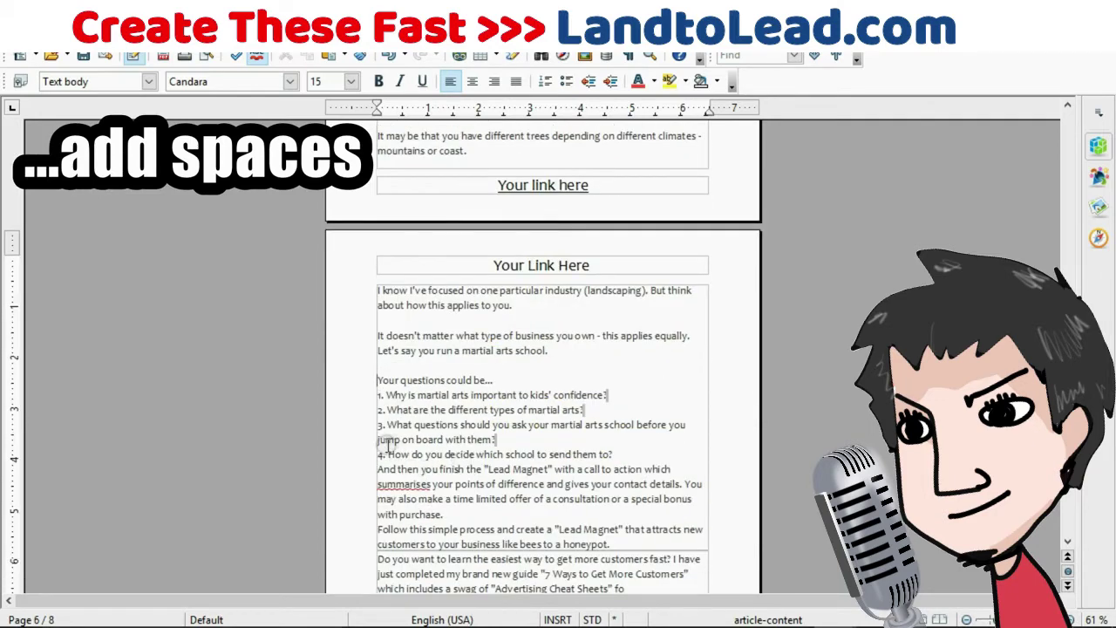
click(379, 469)
key(Return)
key(Return)
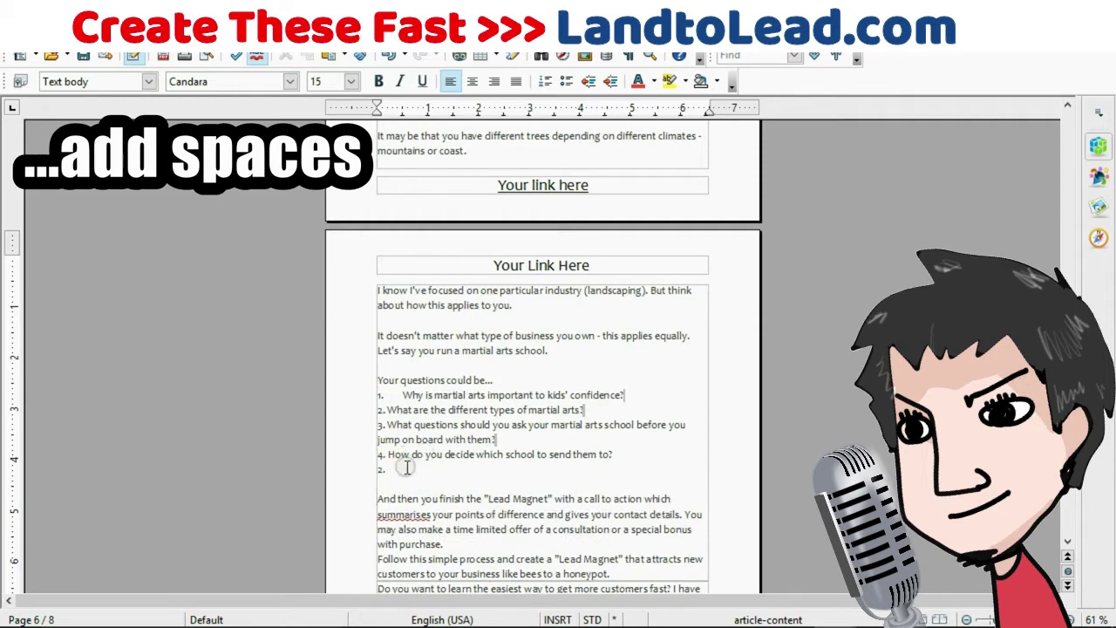
key(BackSpace)
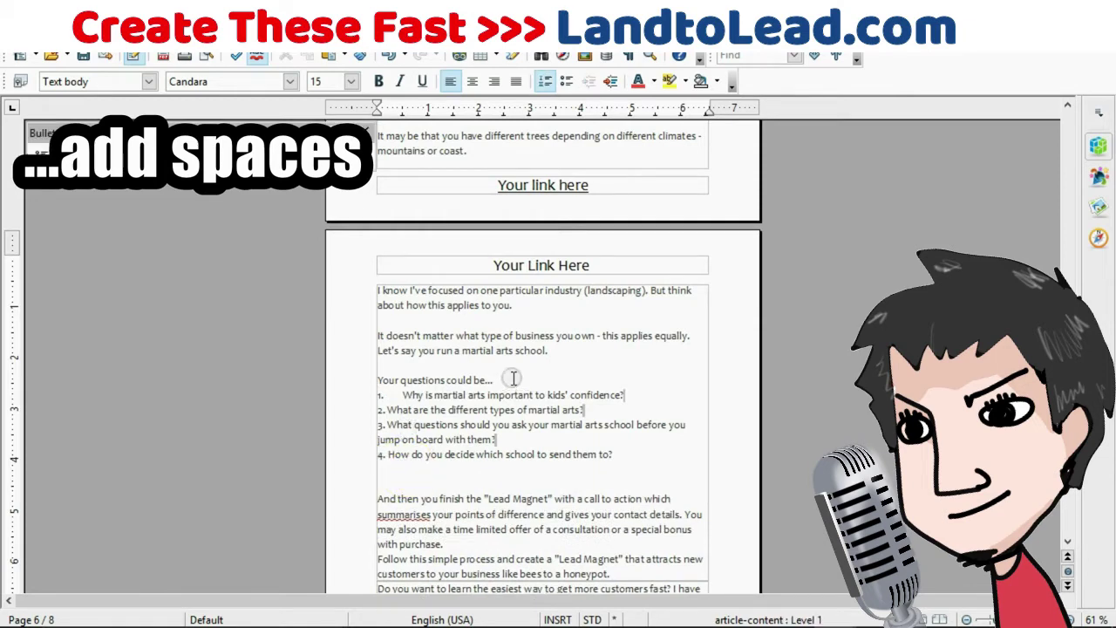
key(Return)
key(BackSpace)
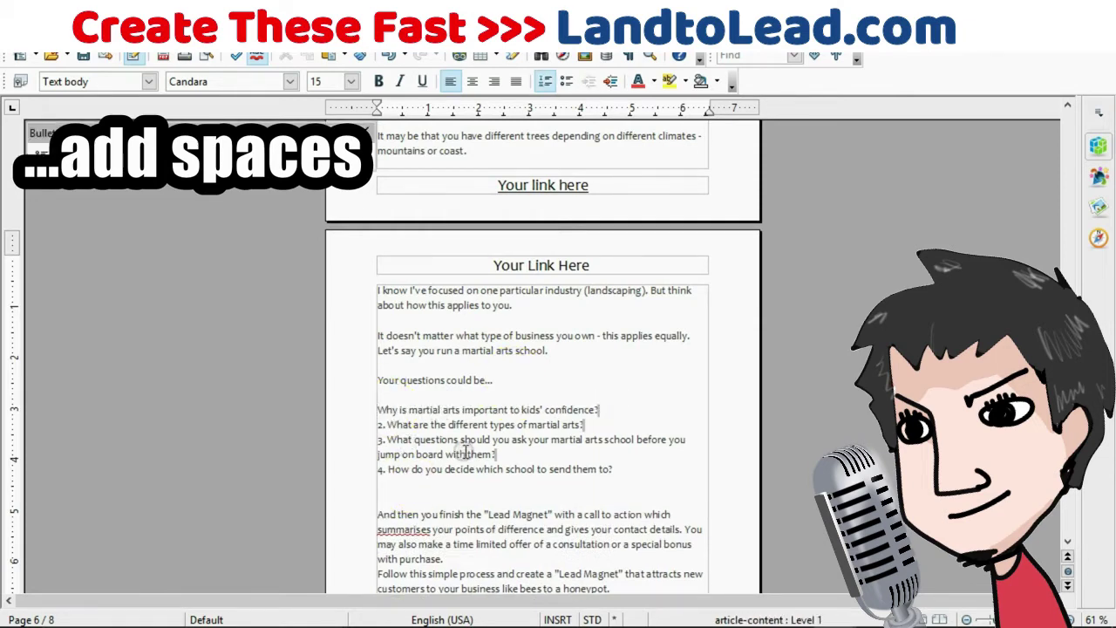
scroll(430, 381, down, 3)
click(448, 393)
key(BackSpace)
click(482, 442)
key(Return)
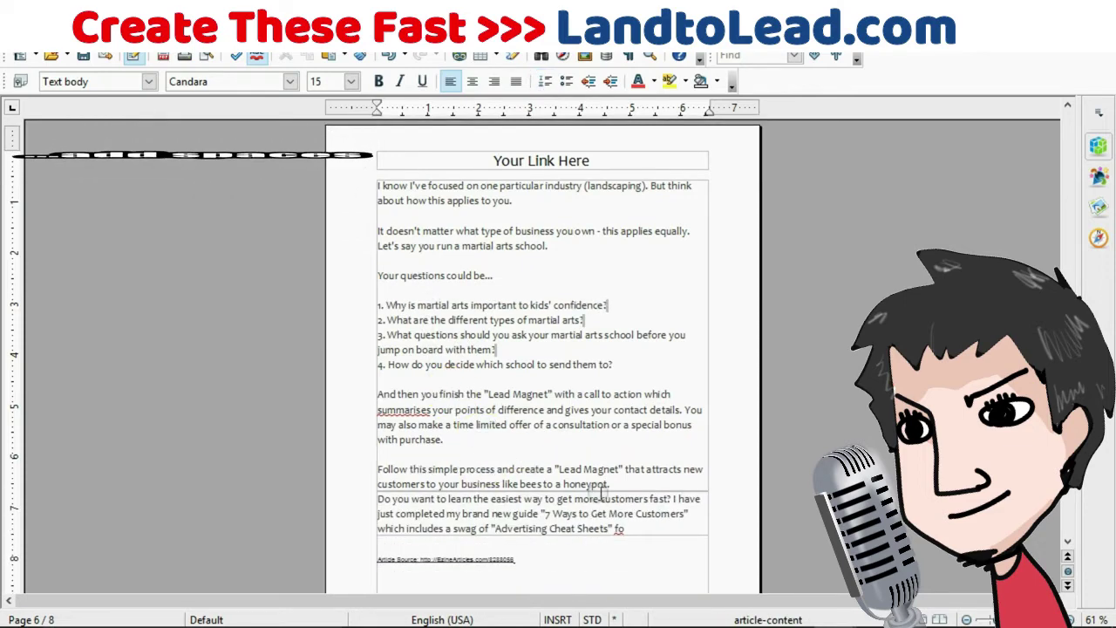
click(610, 484)
key(Return)
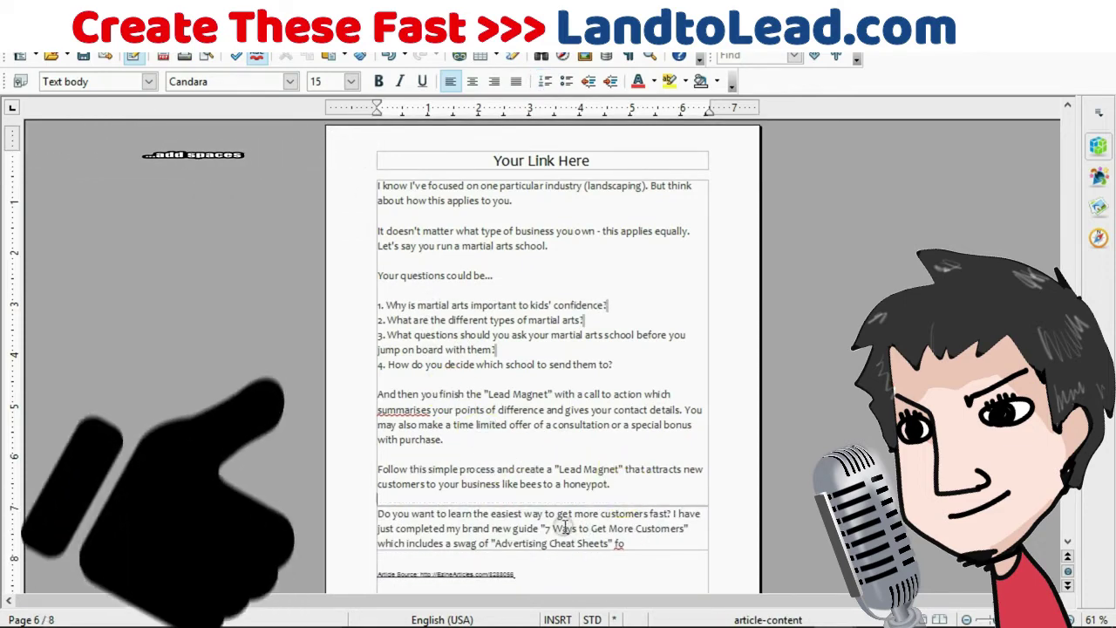
Copy the Article Source line and select its EzineArticles address in the hyperlink settings
triple_click(490, 575)
right_click(491, 575)
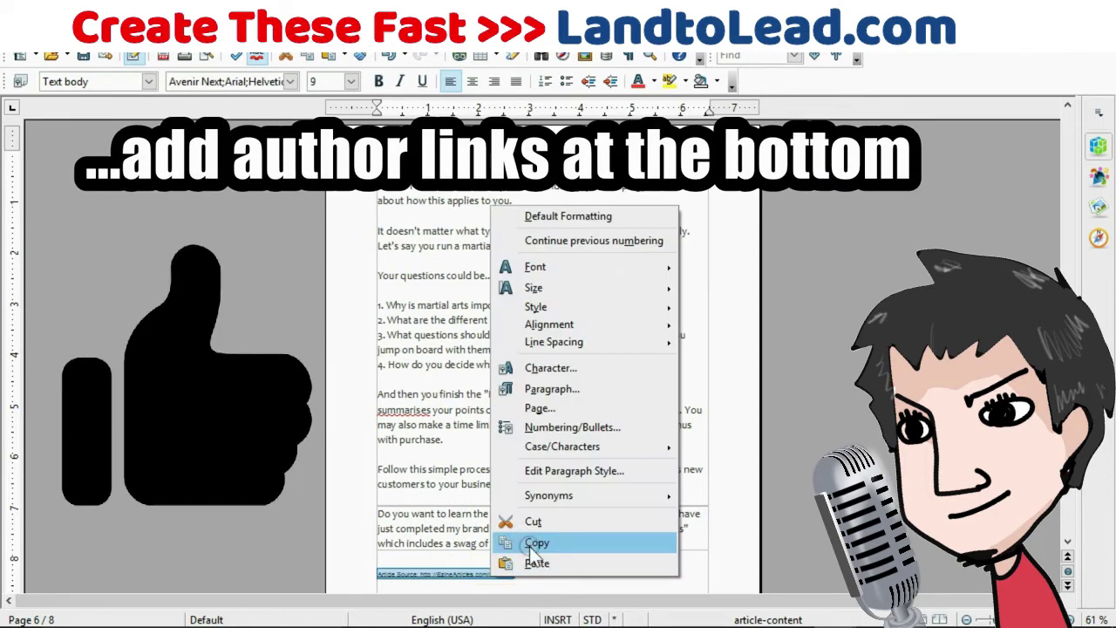
click(530, 541)
click(458, 55)
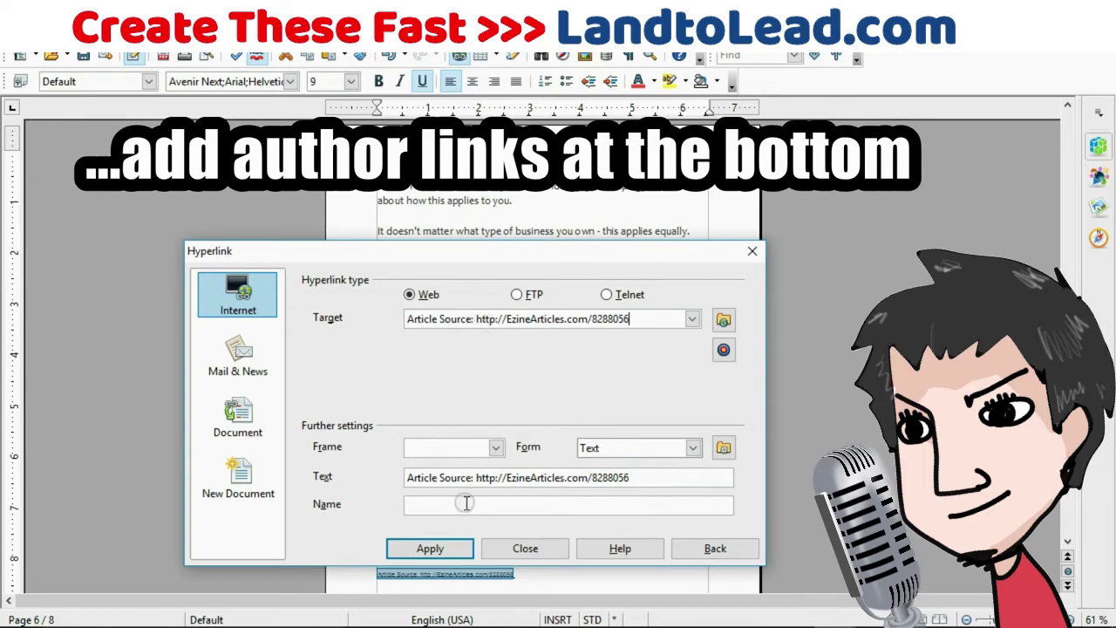
drag(476, 478, 663, 497)
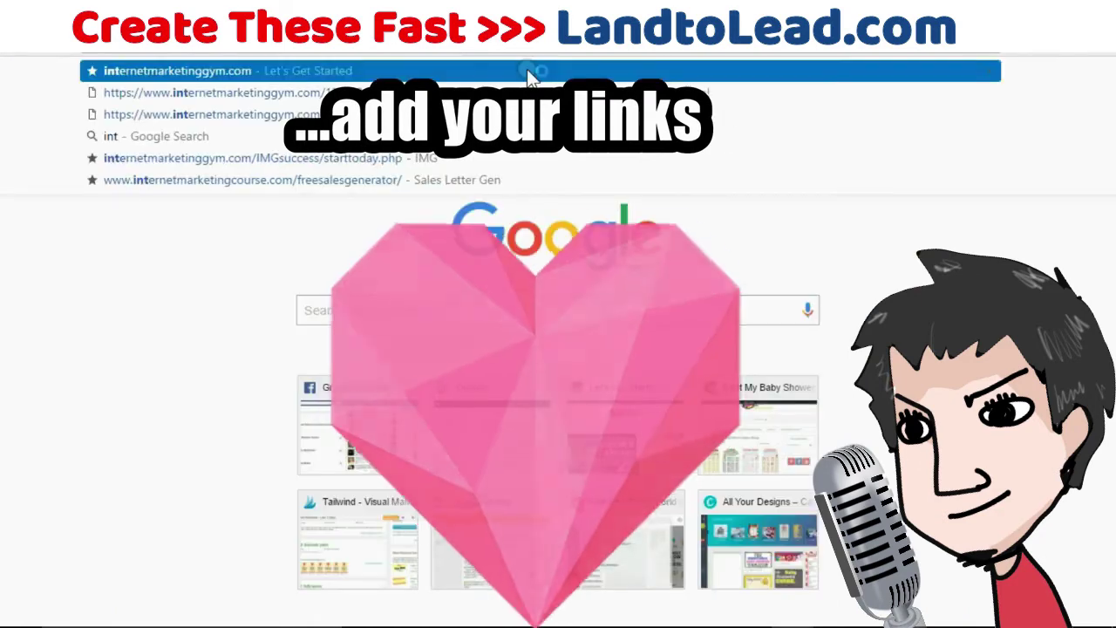
Open the Internet Marketing Gym website in the browser and bring up its web address options
click(534, 71)
right_click(193, 44)
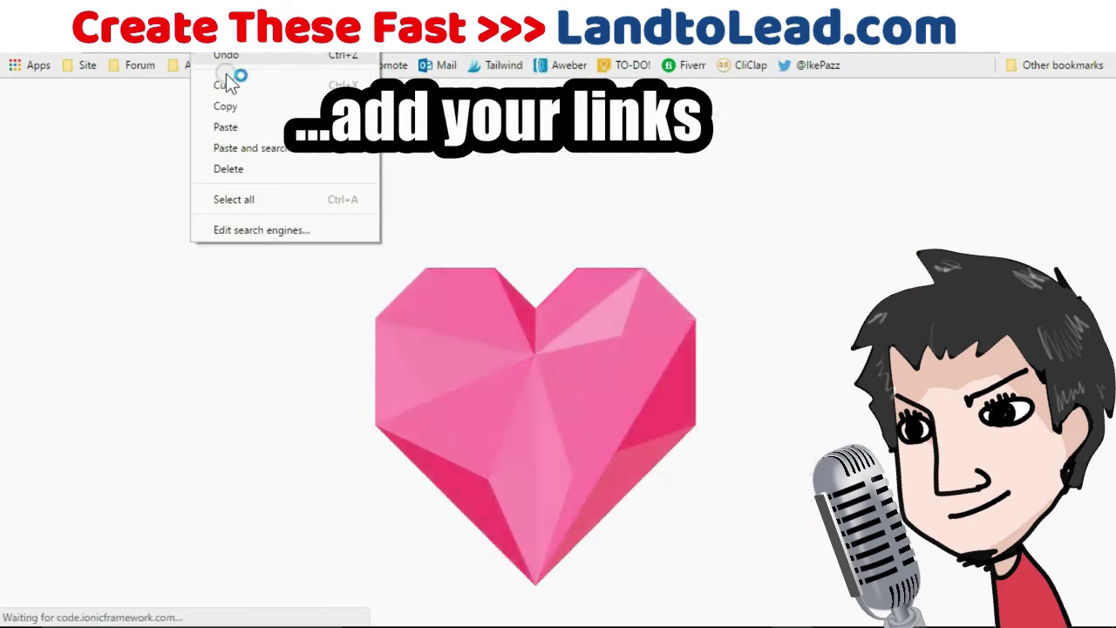
mouse_move(790, 609)
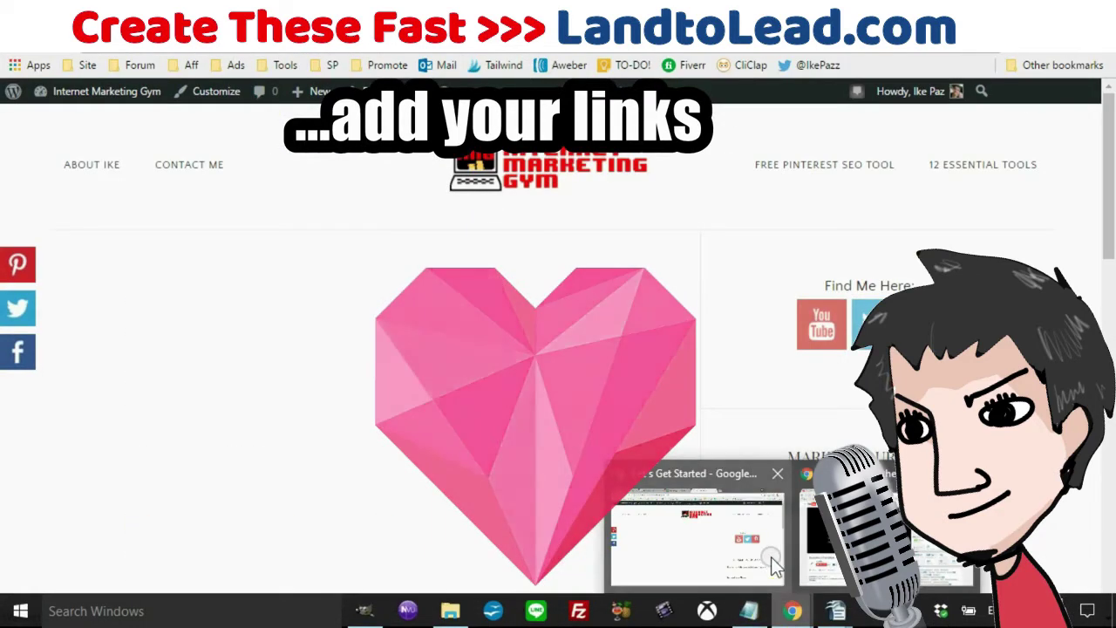
Replace the footer's 'Your link here' with IMG and open, then close, its hyperlink settings
click(836, 609)
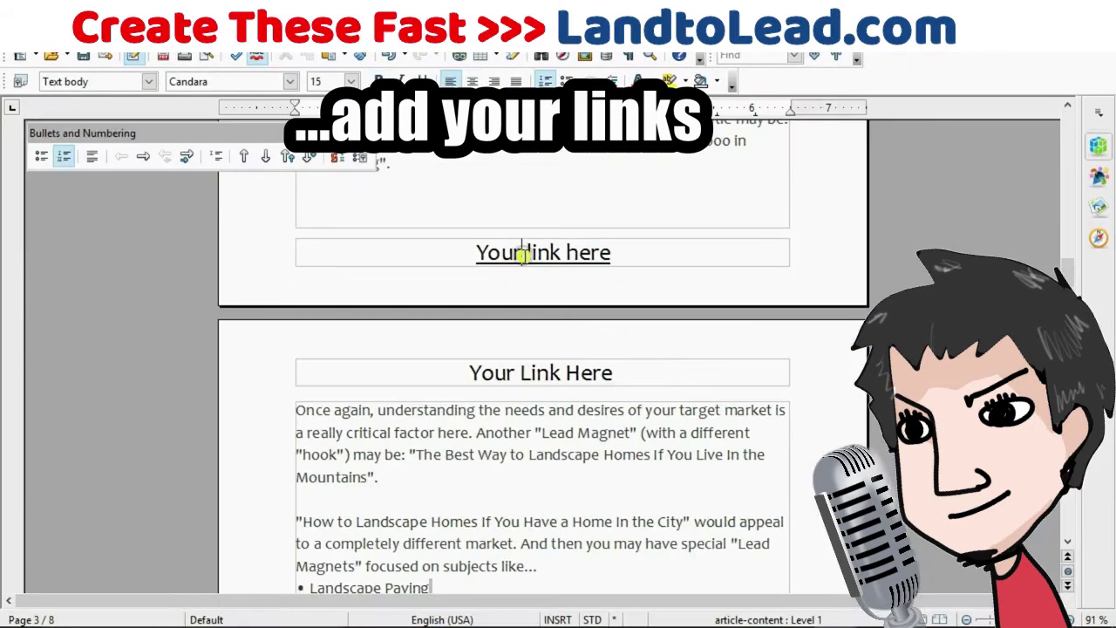
triple_click(523, 253)
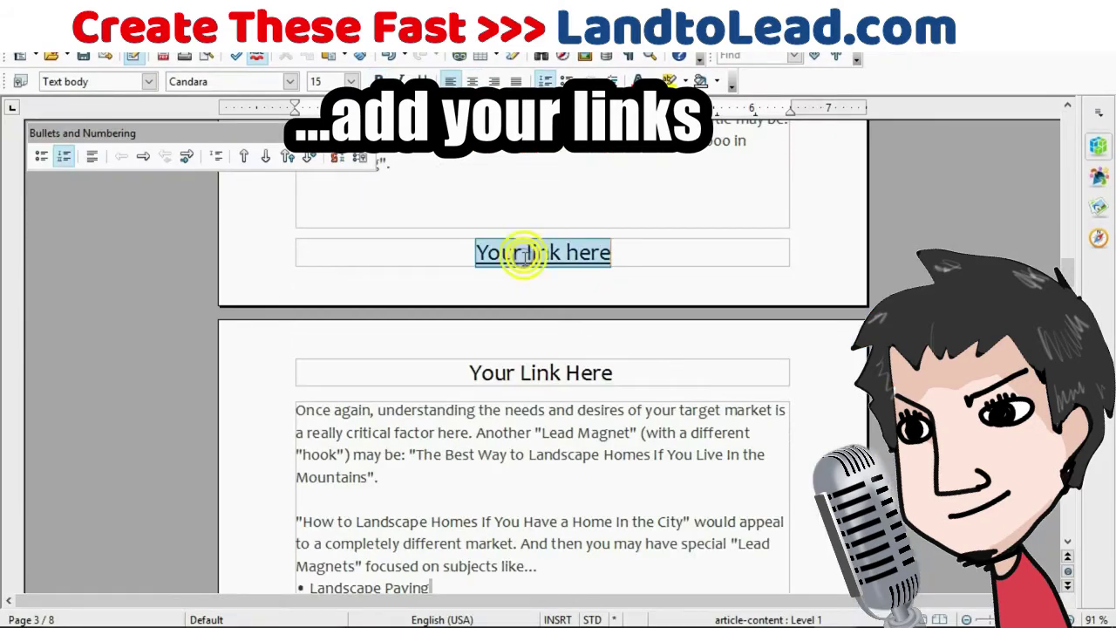
text(IMG)
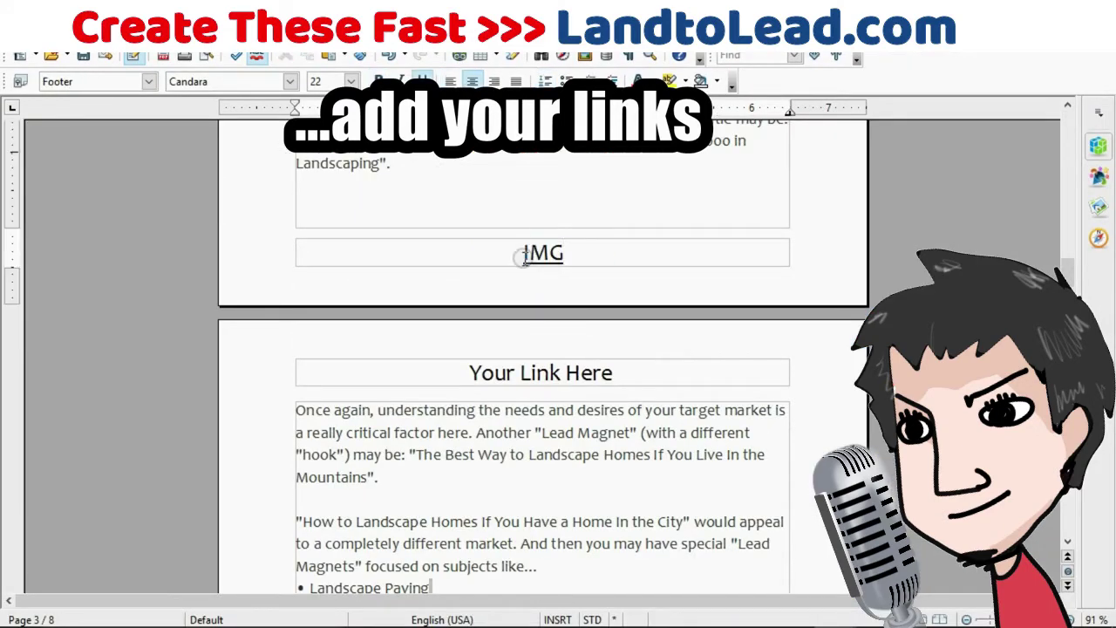
double_click(533, 253)
click(458, 57)
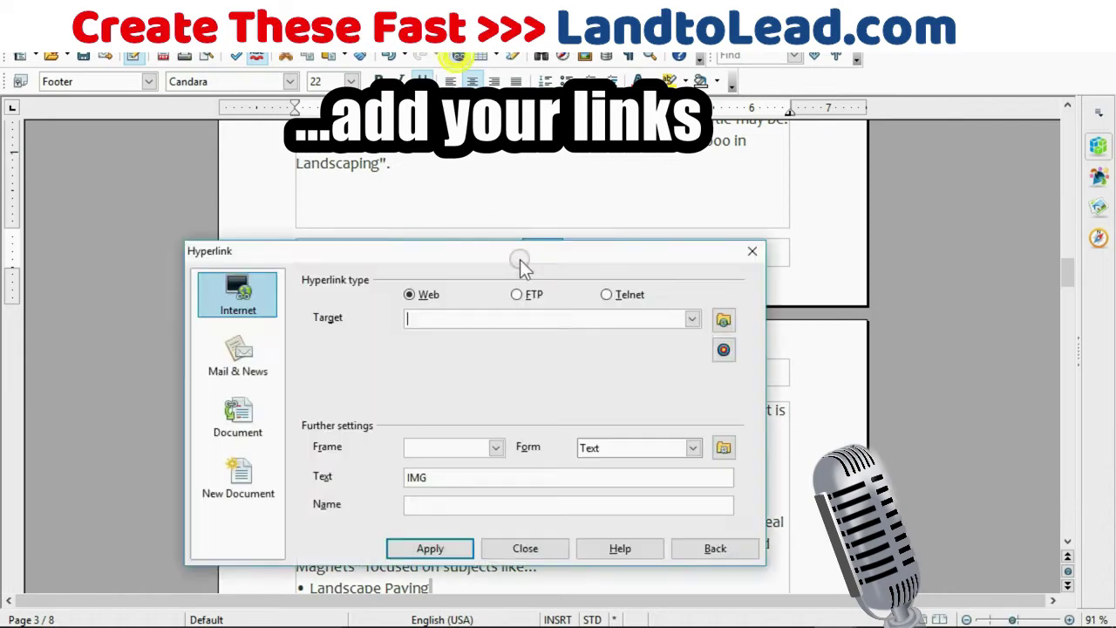
click(527, 312)
click(507, 551)
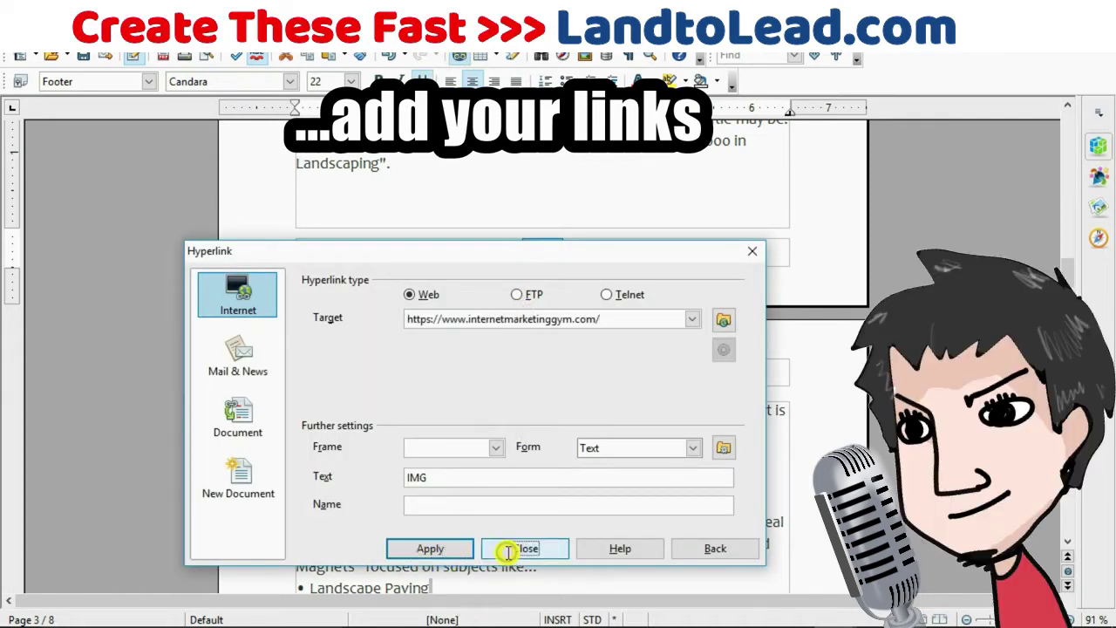
Replace the other 'Your link here' footer line with IMG and open its hyperlink settings
triple_click(528, 394)
text(IMG)
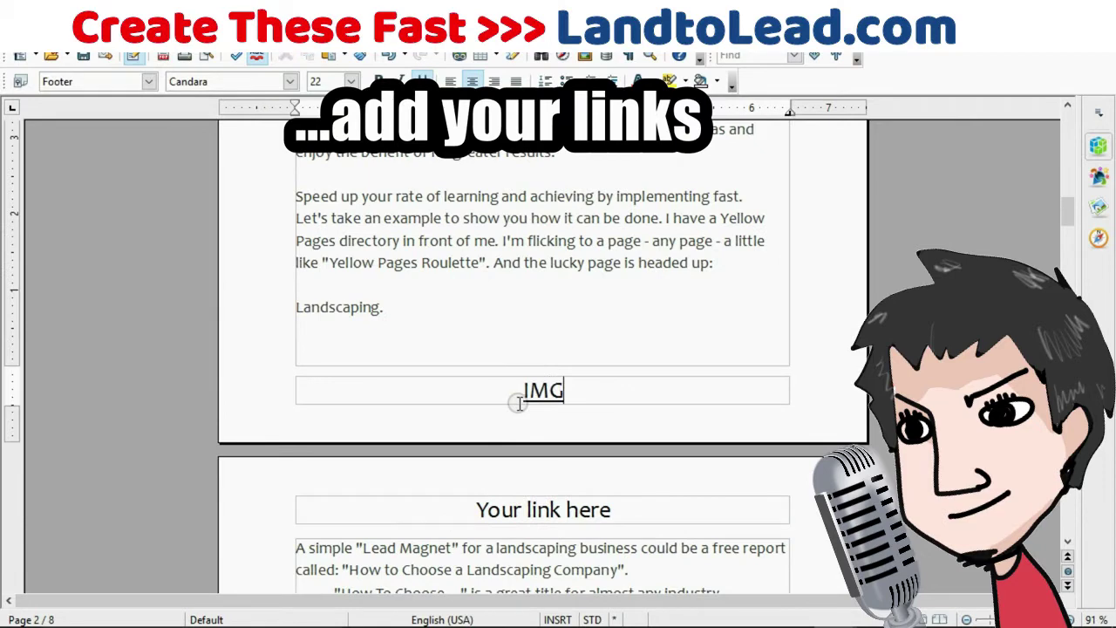
drag(556, 399, 523, 389)
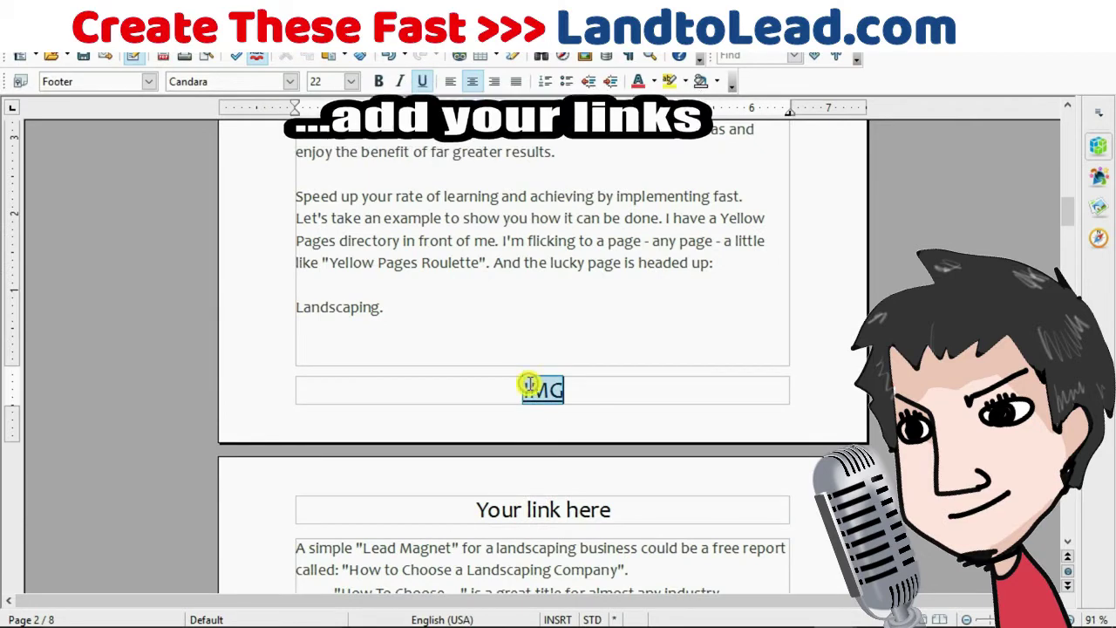
click(459, 56)
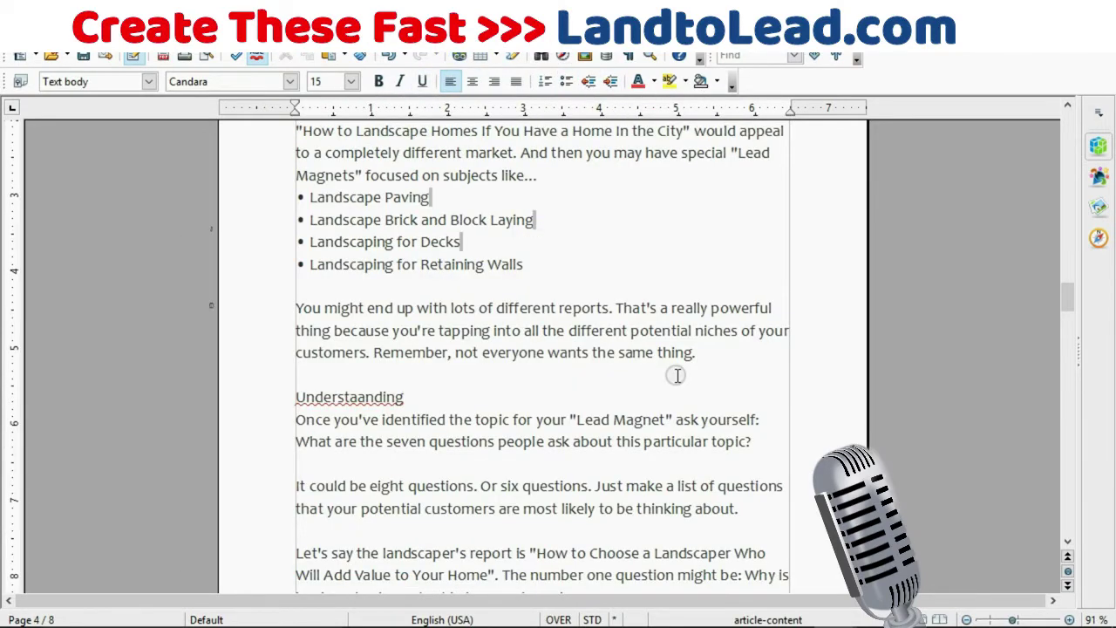
Correct 'Understaanding' and make 'Understanding Your Lead Magnet' a bold size-20 heading
right_click(383, 393)
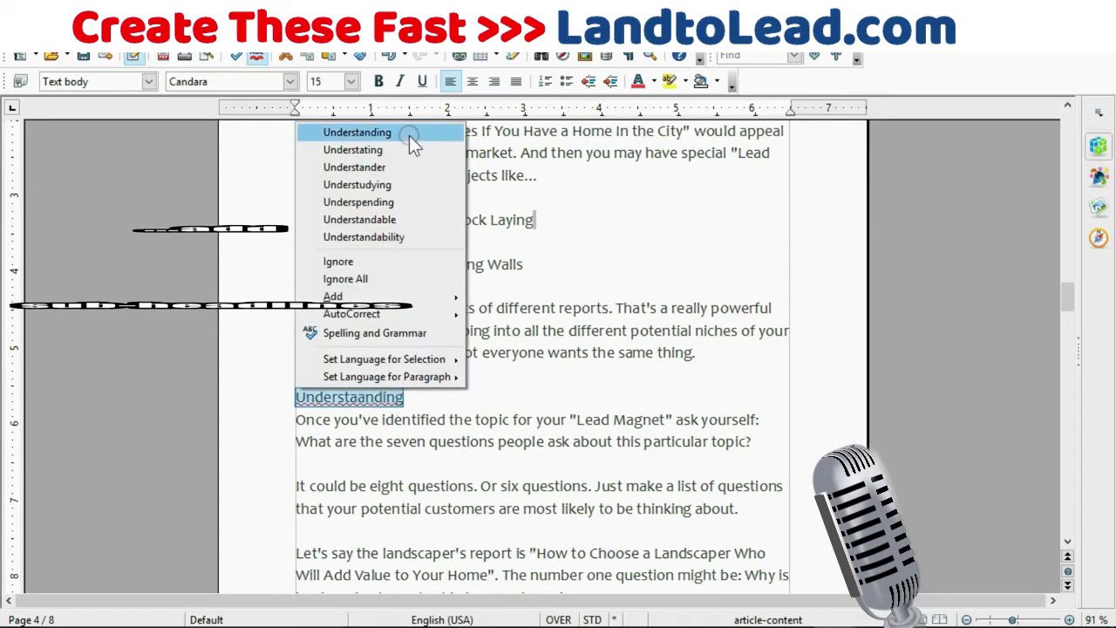
click(409, 135)
text(Your)
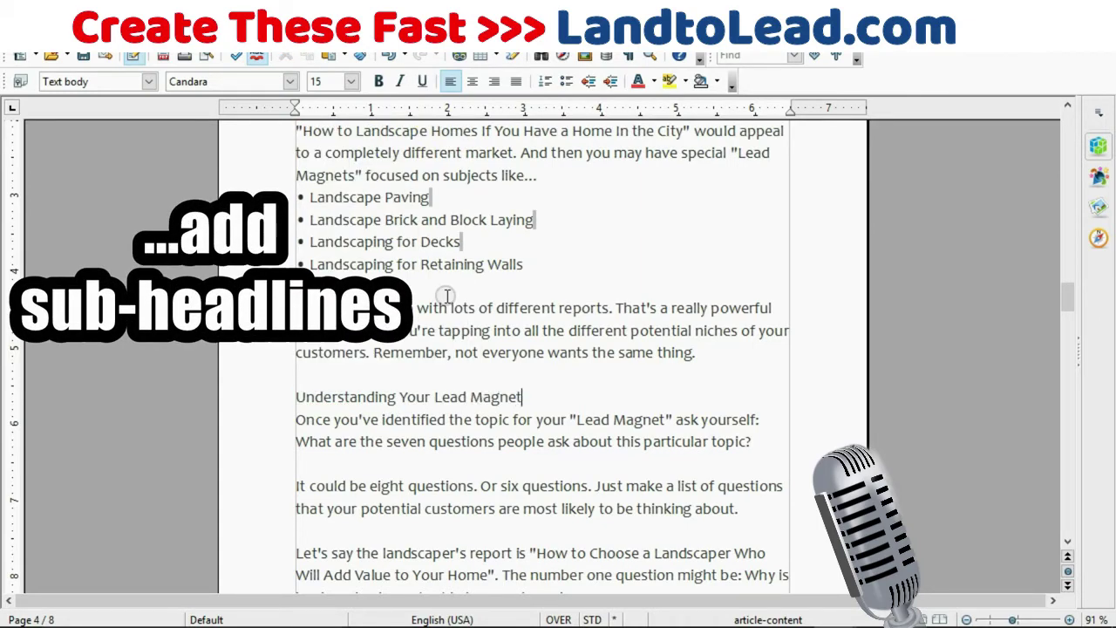
text( Lead Magnet)
key(Return)
triple_click(439, 394)
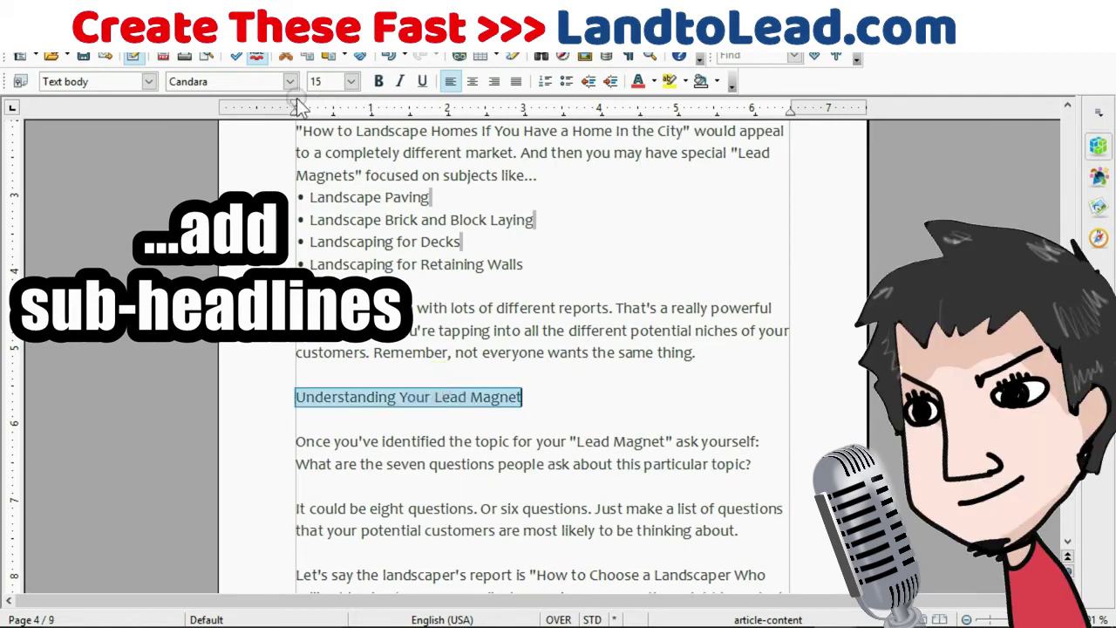
click(378, 81)
click(351, 81)
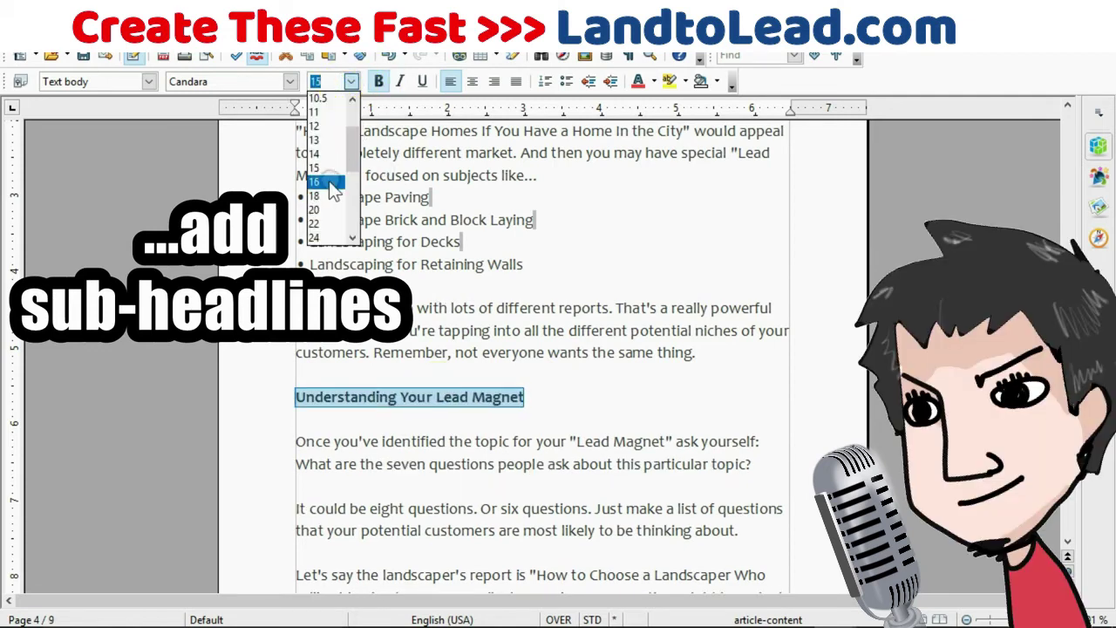
click(332, 210)
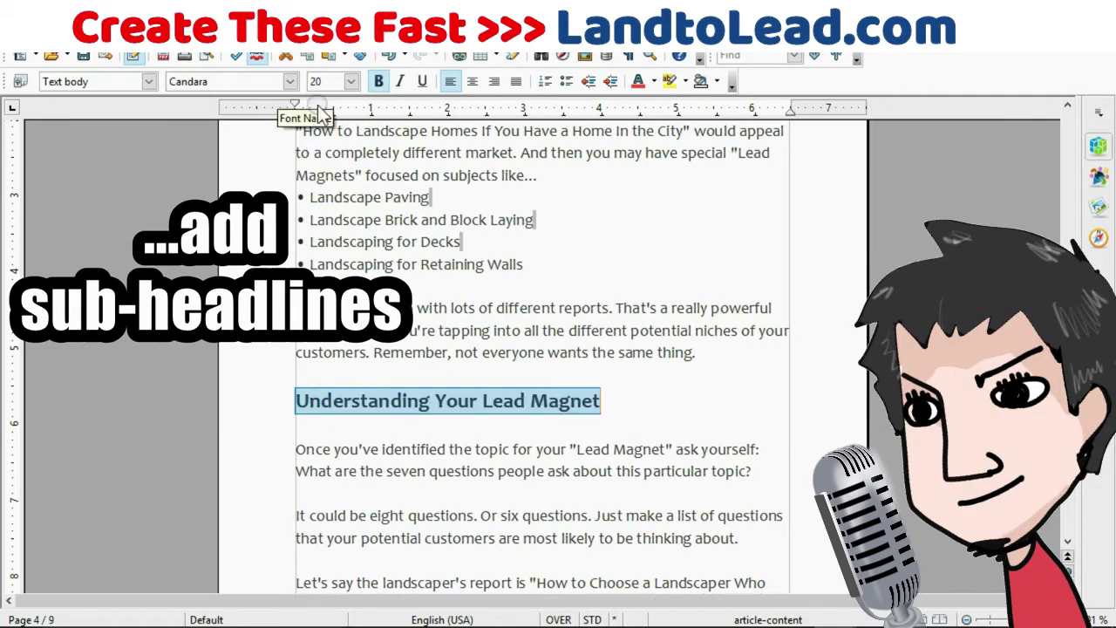
click(636, 232)
Move 'Think about...' onto its own paragraph and enlarge 'Dig deep.' to size 26
scroll(619, 299, up, 10)
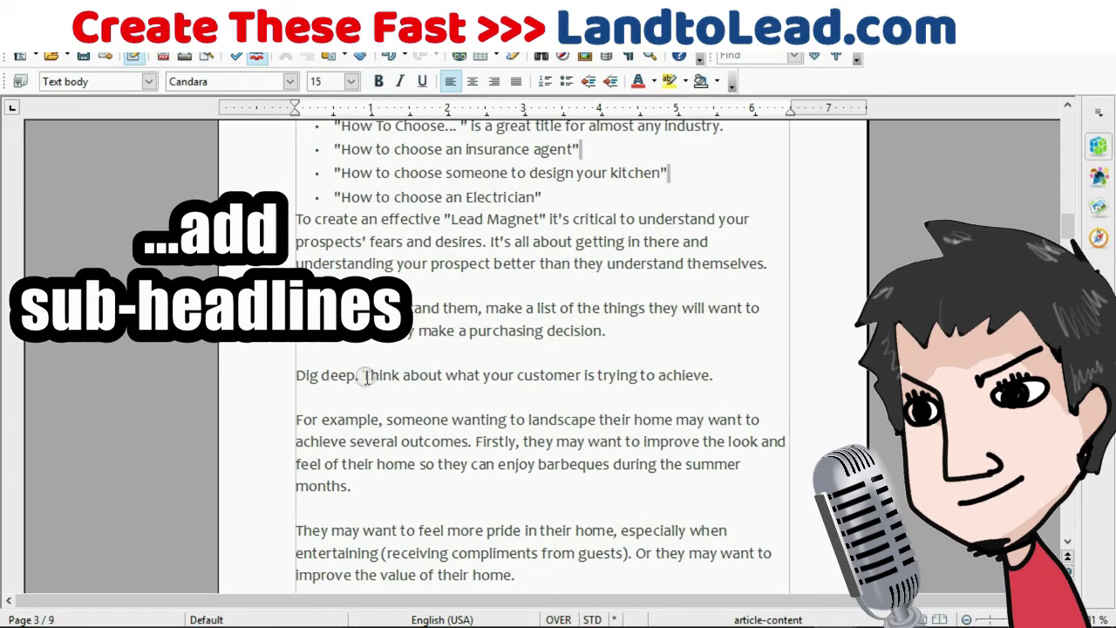
click(365, 374)
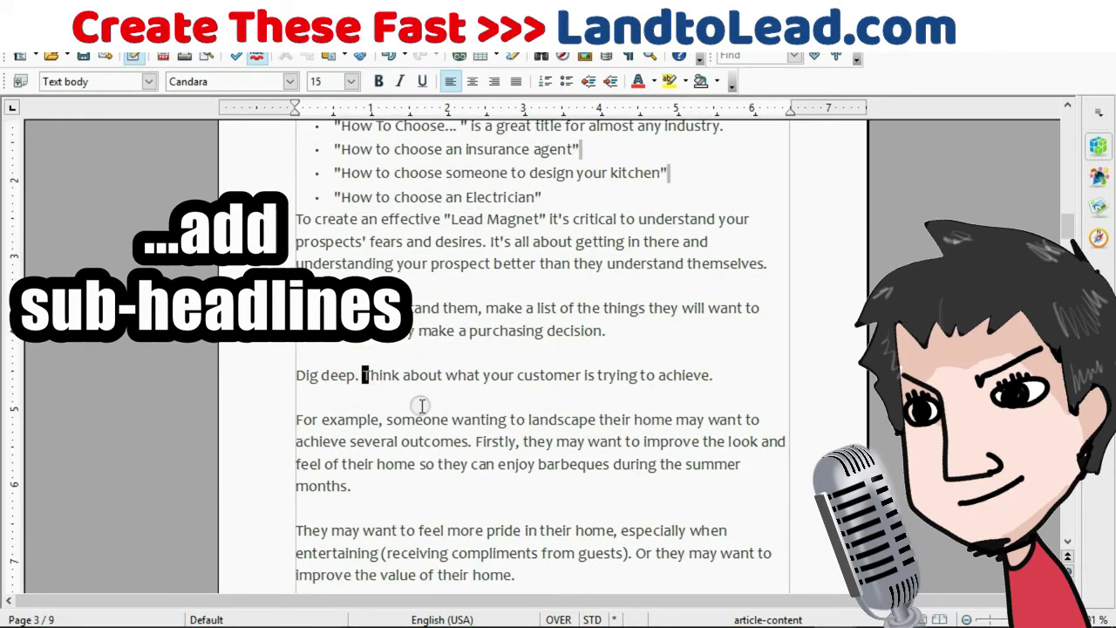
key(Return)
click(372, 377)
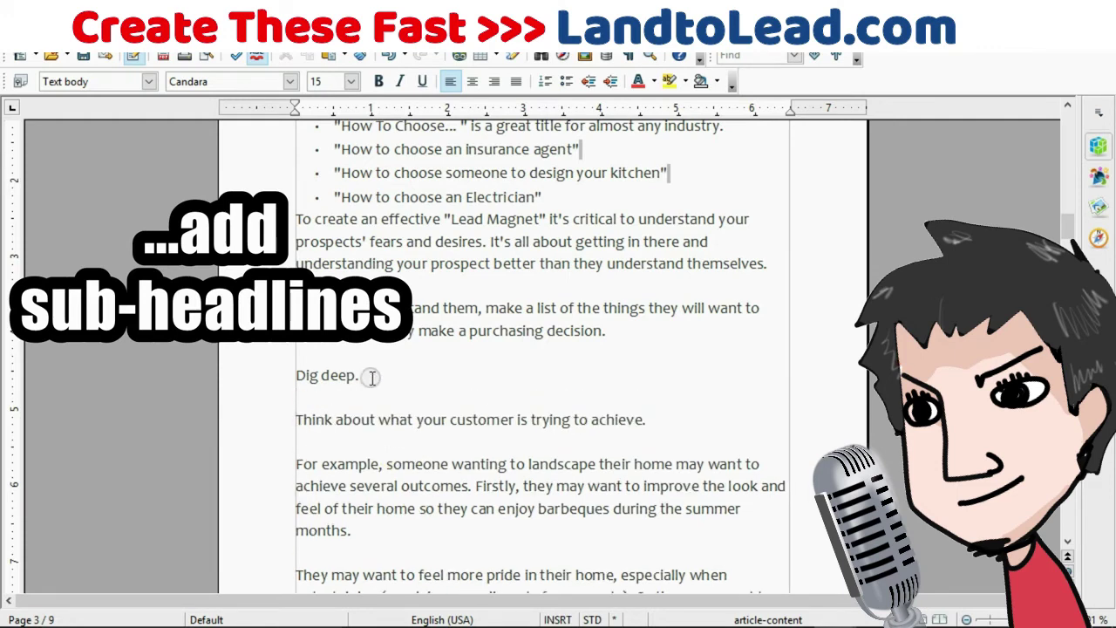
click(351, 81)
click(330, 211)
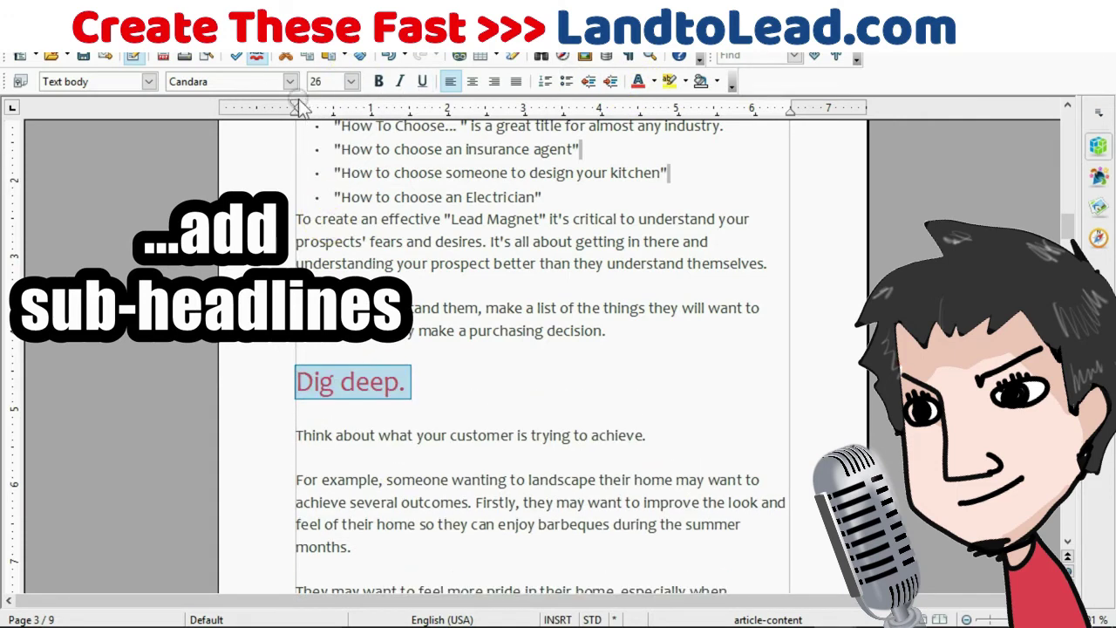
scroll(443, 299, up, 8)
scroll(442, 299, down, 6)
click(403, 469)
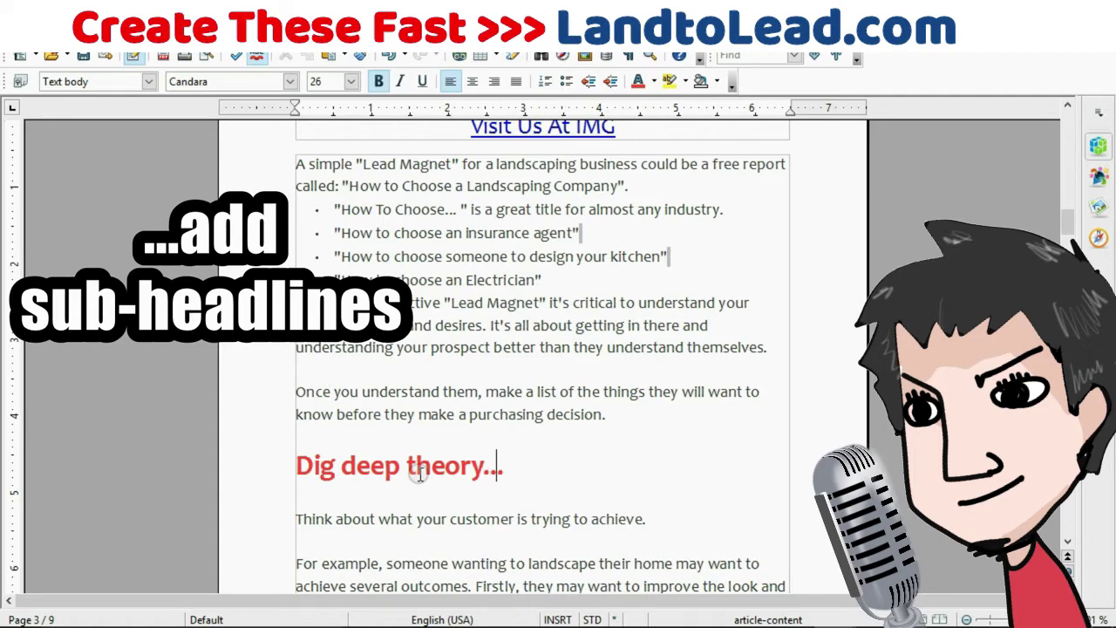
scroll(419, 474, up, 5)
ctrl+scroll(473, 341, down, 8)
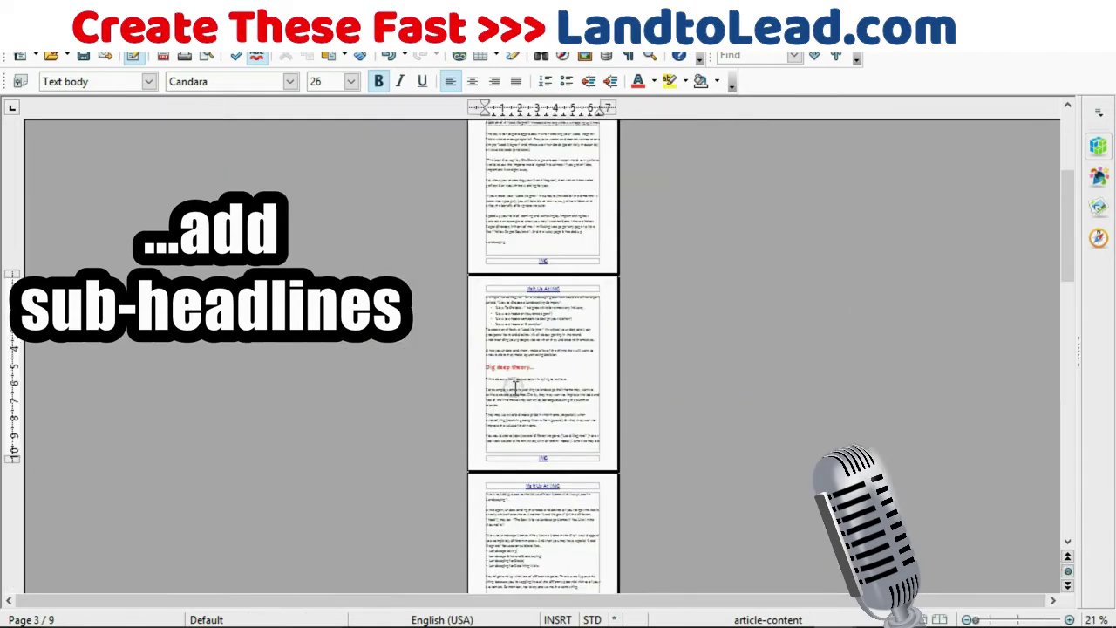
ctrl+scroll(522, 322, up, 6)
scroll(519, 491, down, 5)
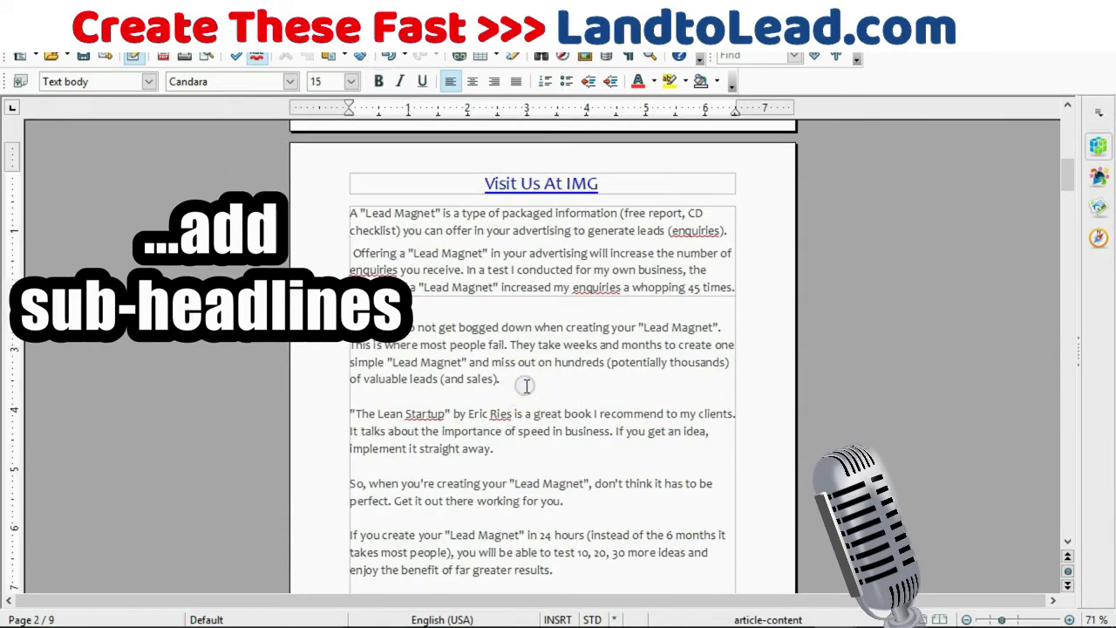
Add a 'Help Your Audience...' sub-headline after the '(and sales).' line at size 28
click(527, 386)
key(Return)
text(Help Your Audience....)
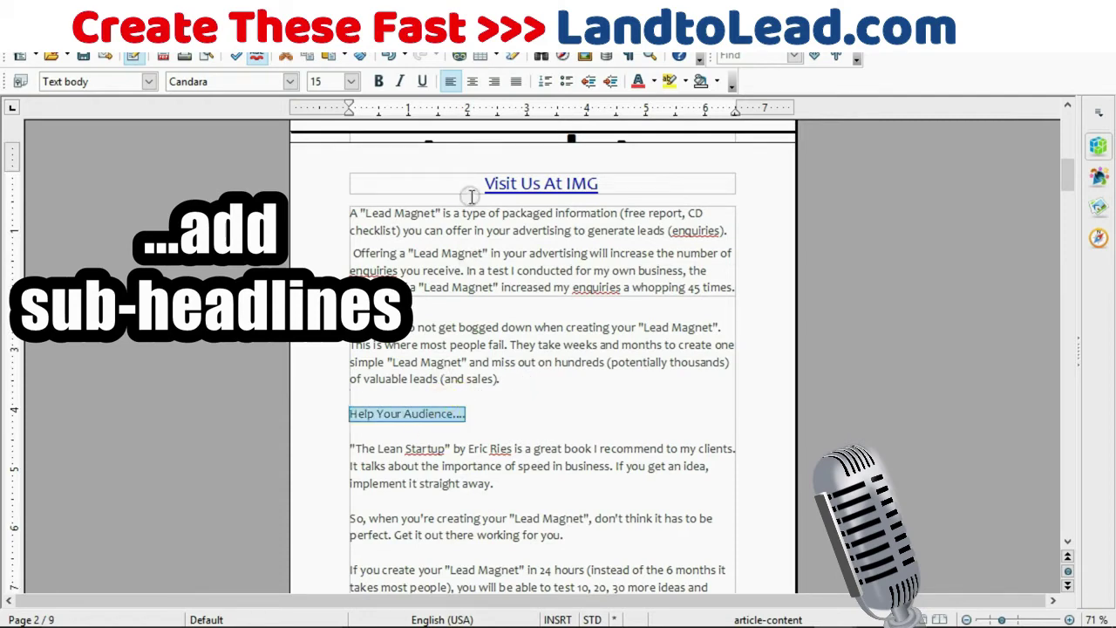
click(351, 81)
scroll(331, 215, down, 1)
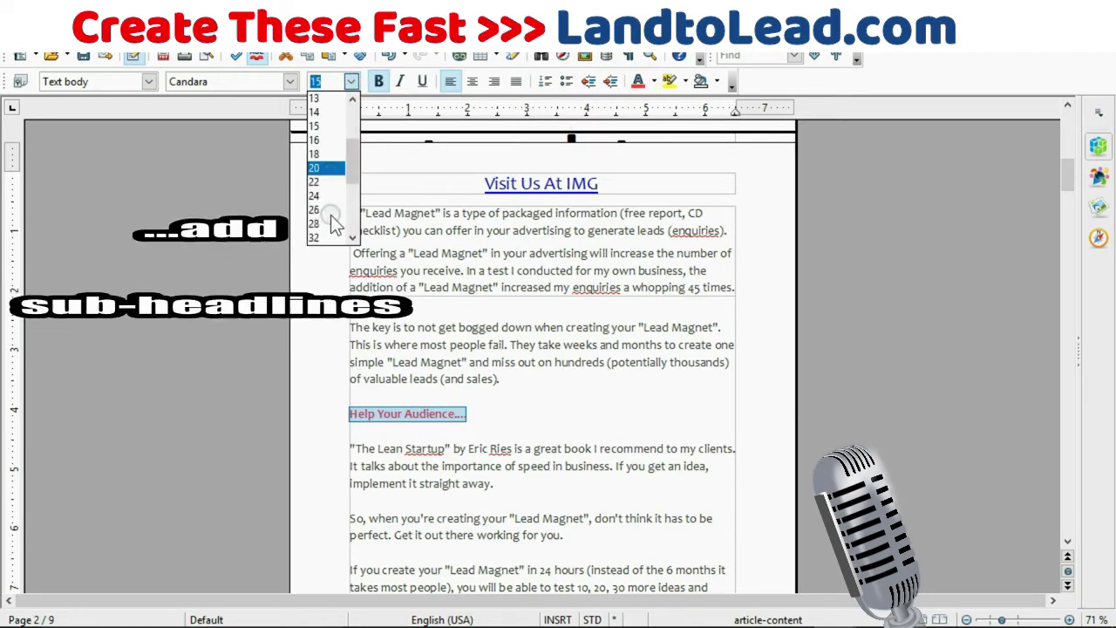
click(330, 209)
click(552, 361)
scroll(552, 360, down, 3)
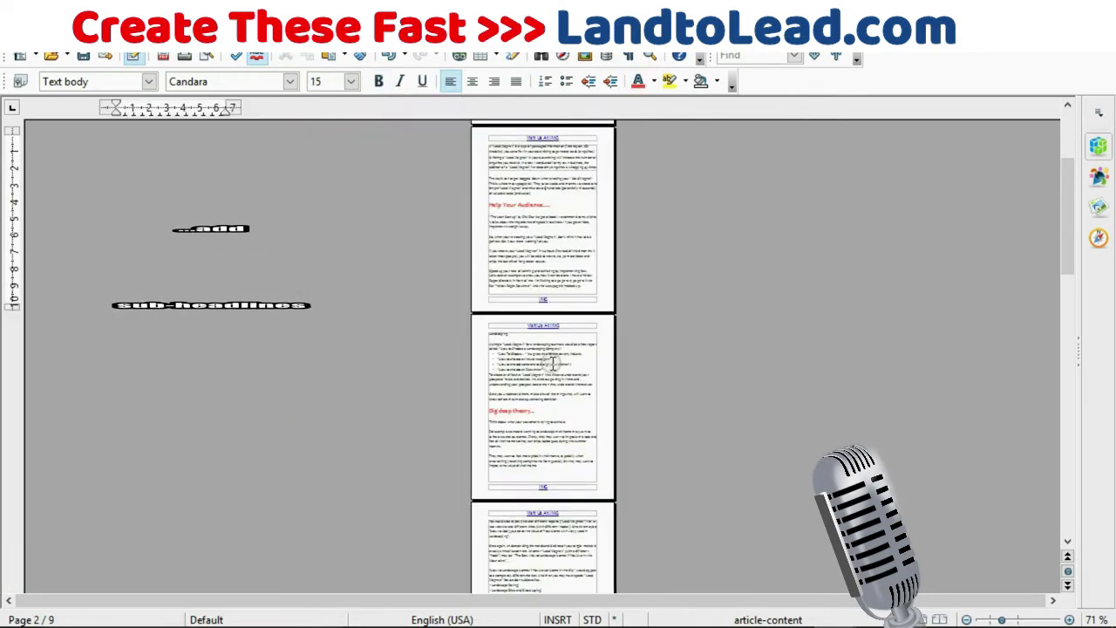
scroll(550, 399, down, 2)
scroll(550, 403, up, 1)
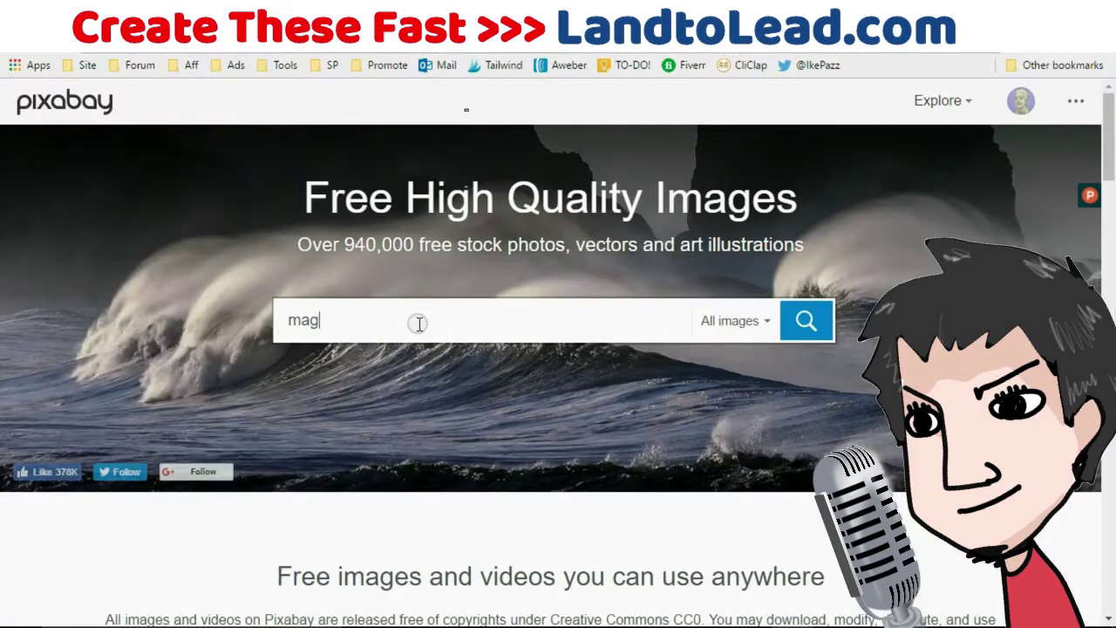
Search Pixabay illustrations for 'magnet' and download the people-on-magnet JPG
text(et)
key(Return)
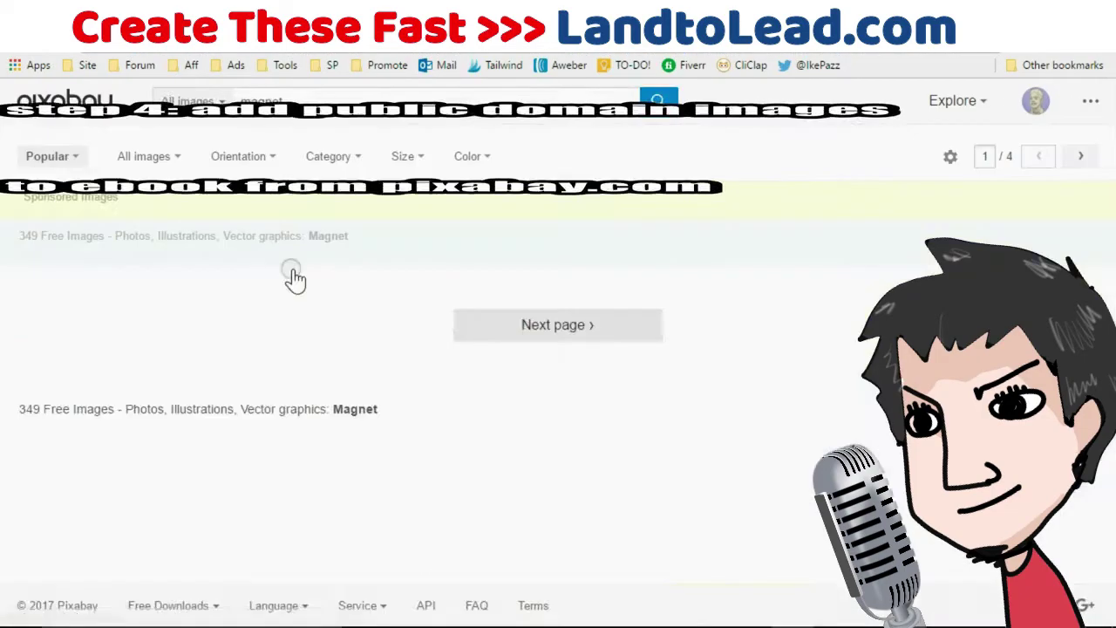
mouse_move(149, 156)
click(170, 259)
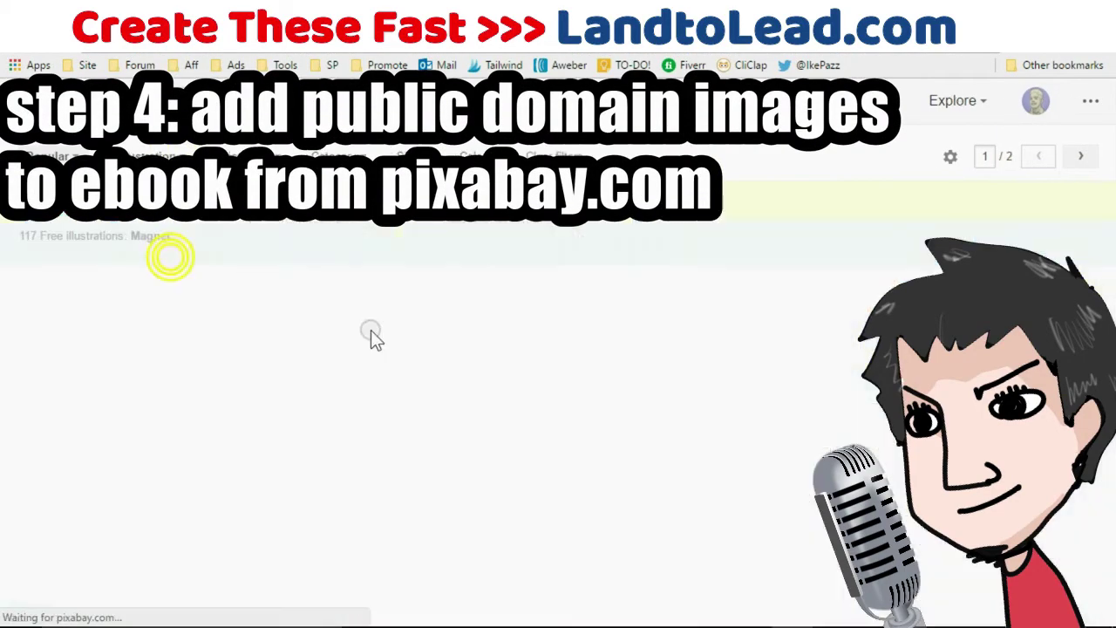
scroll(538, 361, down, 5)
click(359, 278)
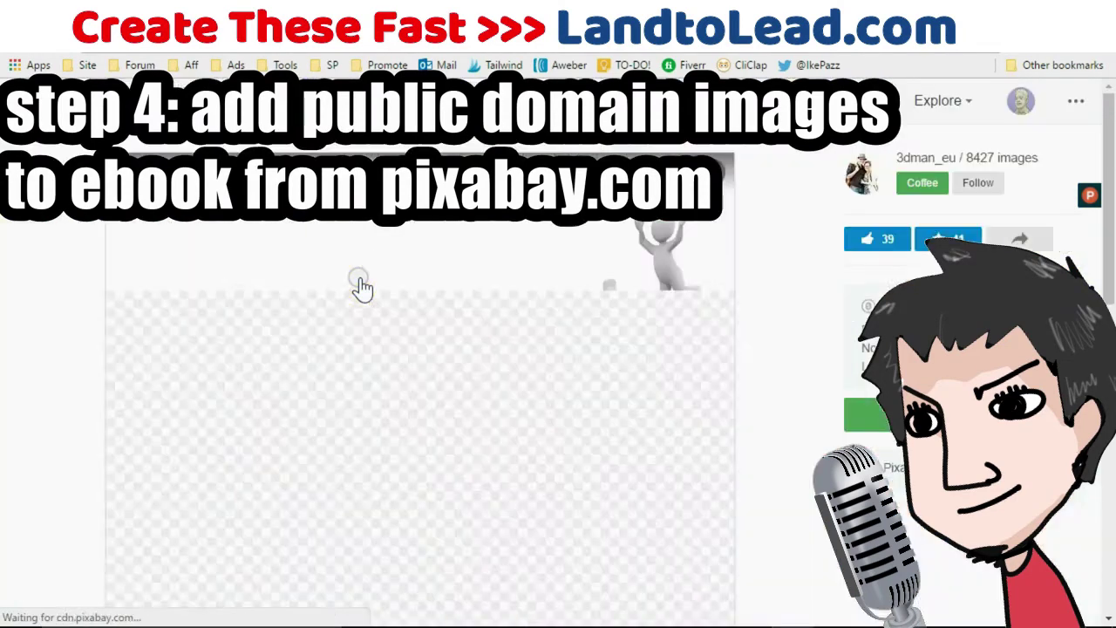
click(868, 415)
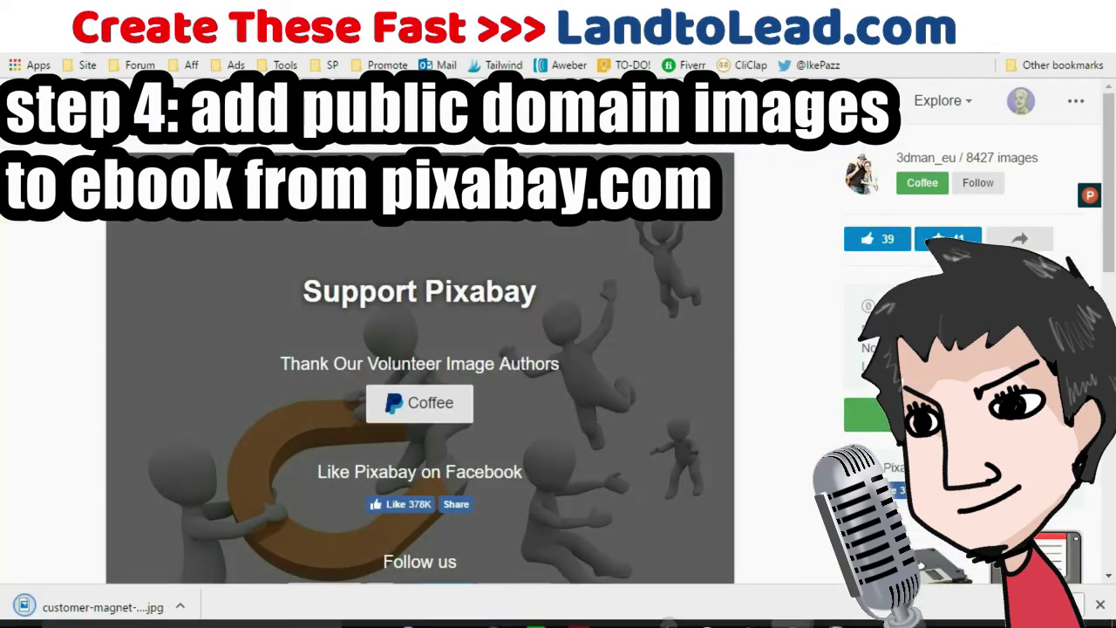
Back in the ebook, insert an empty line after the Mountains paragraph on page 4
mouse_move(835, 611)
click(739, 532)
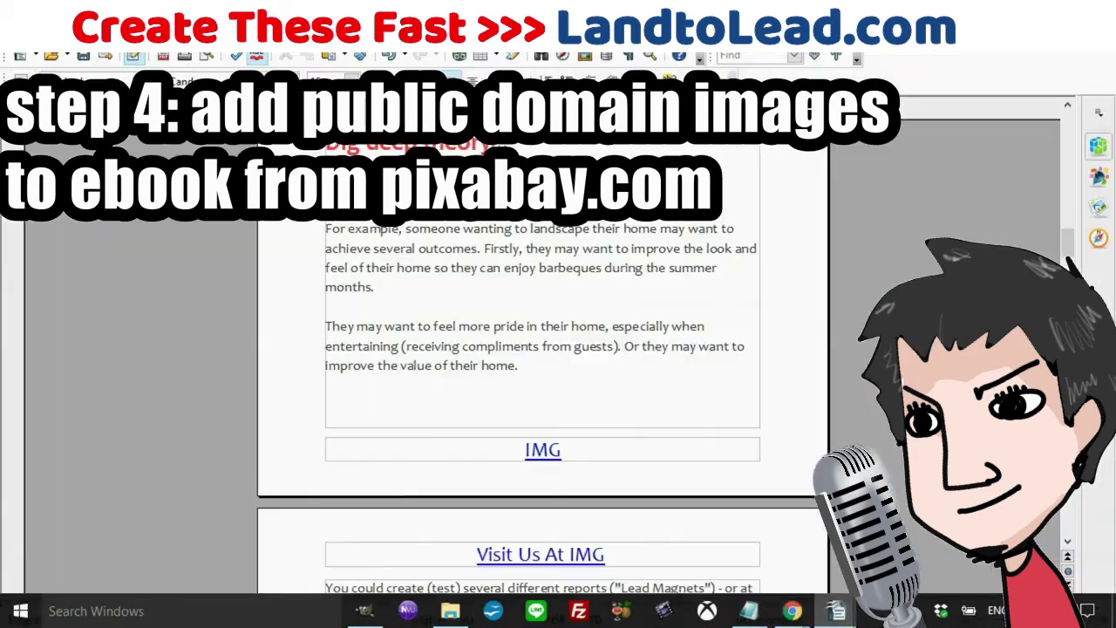
scroll(471, 253, up, 3)
scroll(475, 262, down, 5)
scroll(477, 265, down, 3)
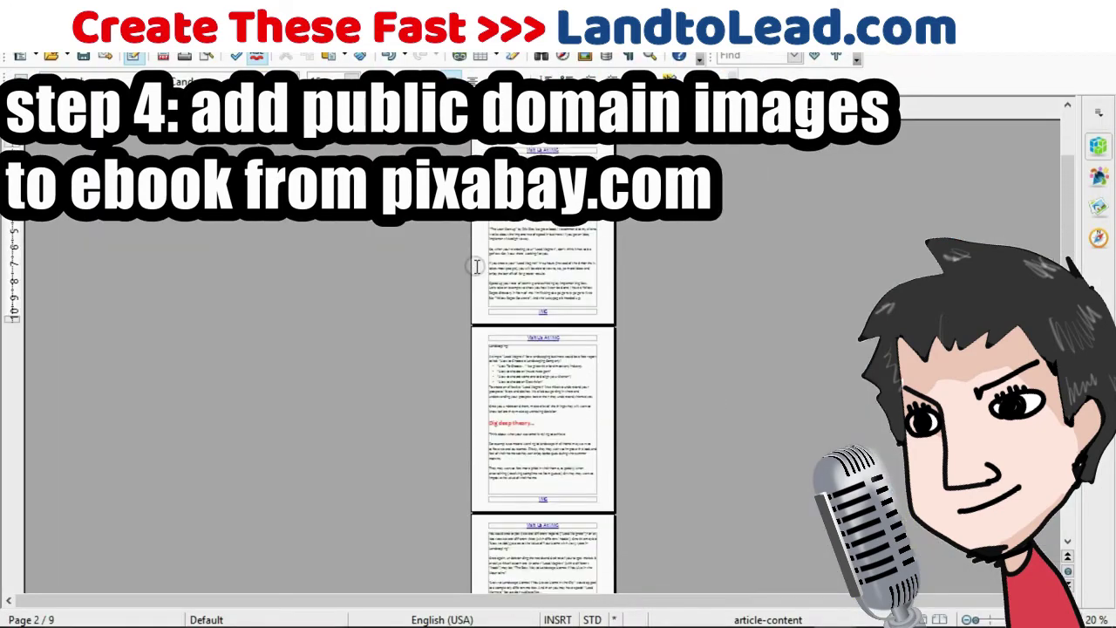
click(536, 424)
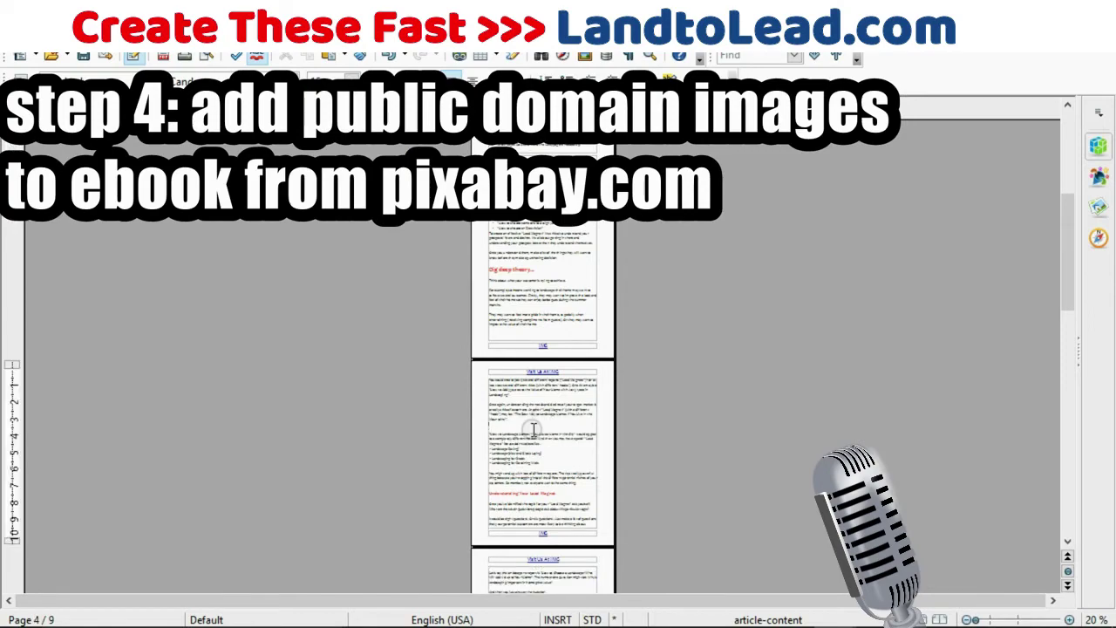
key(Return)
Switch over to File Explorer
ctrl+scroll(534, 429, up, 5)
scroll(531, 428, down, 5)
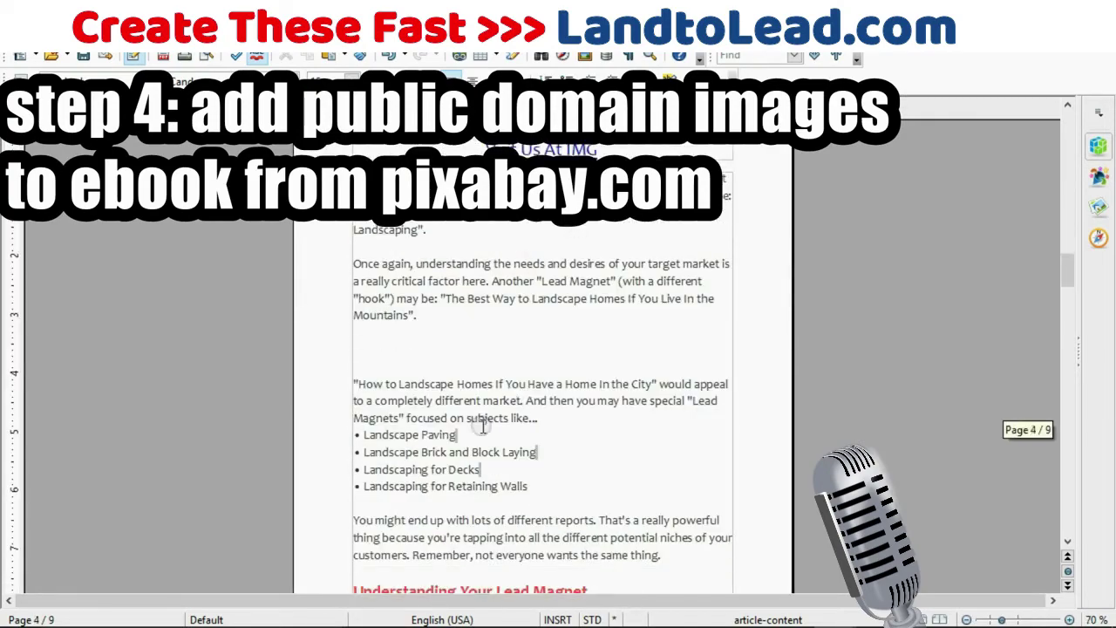
click(459, 608)
Place customer-magnet-1019871_1920.jpg from Downloads into the ebook and maximize the Writer window
click(72, 472)
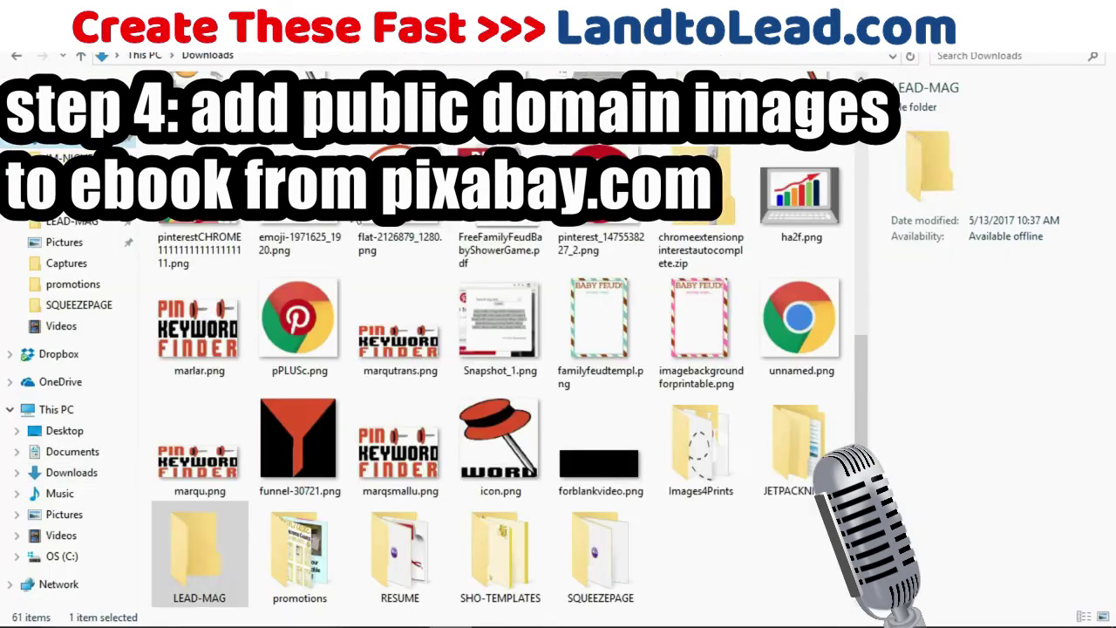
scroll(501, 392, up, 3)
scroll(502, 392, down, 3)
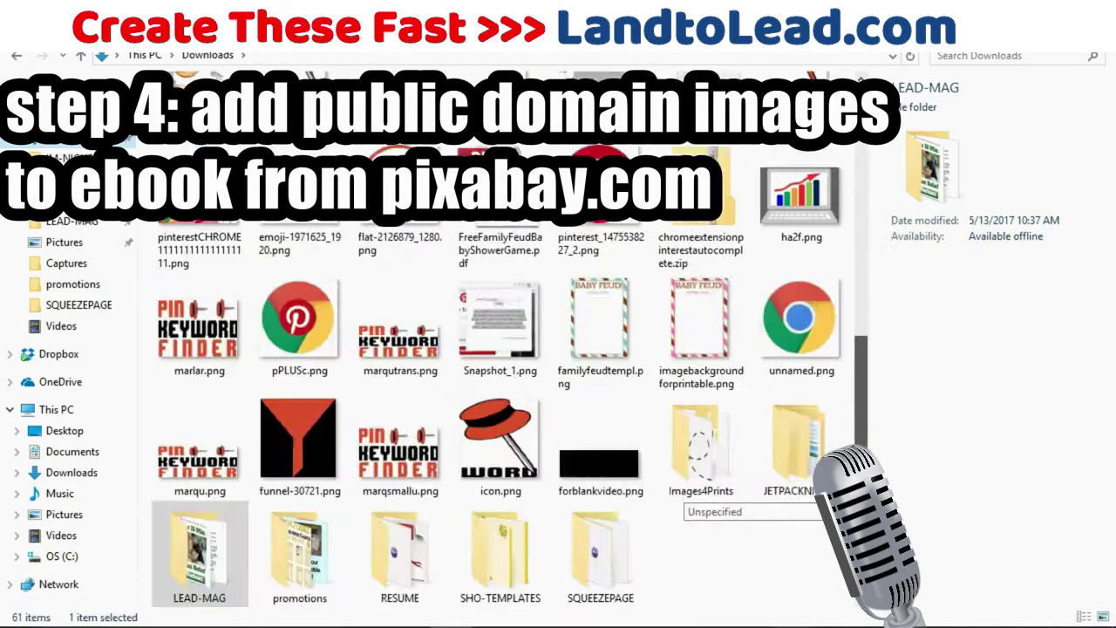
scroll(501, 393, up, 3)
click(200, 484)
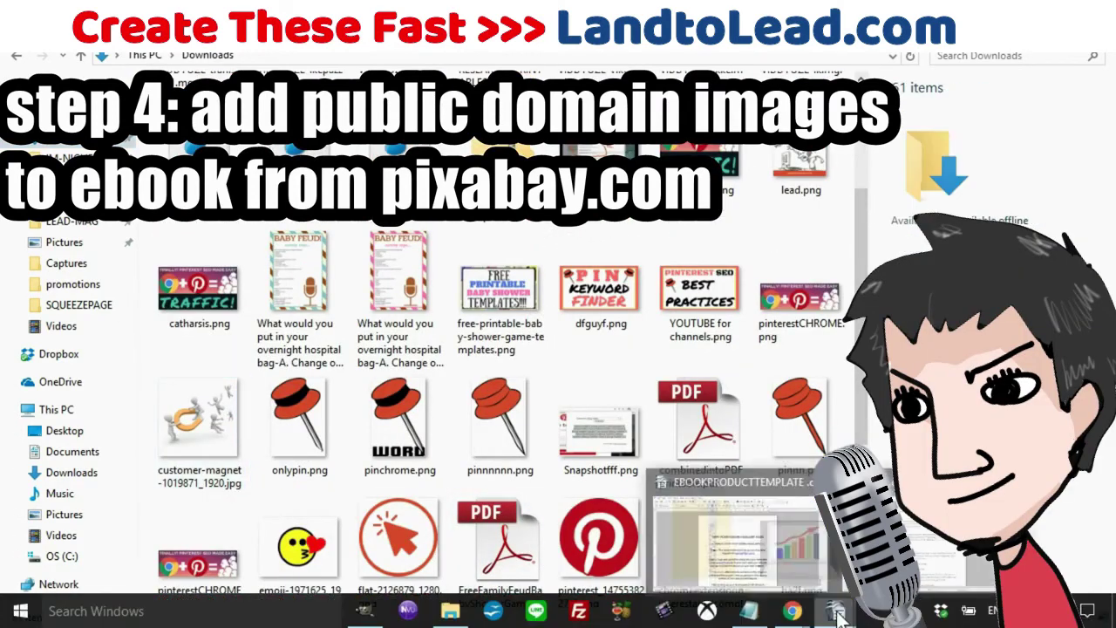
click(750, 615)
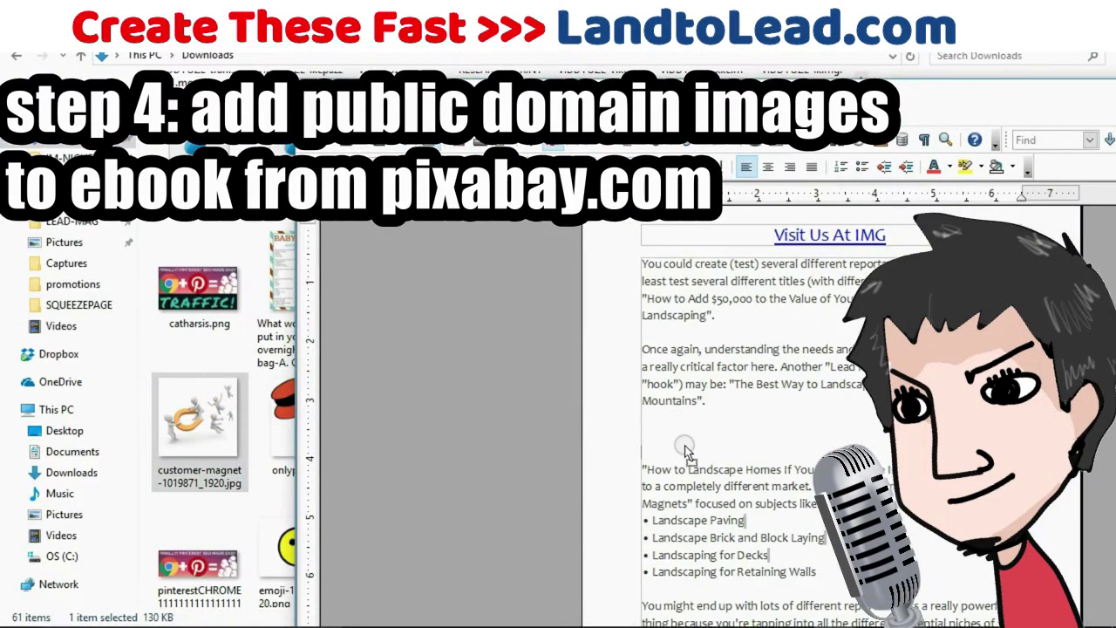
double_click(757, 87)
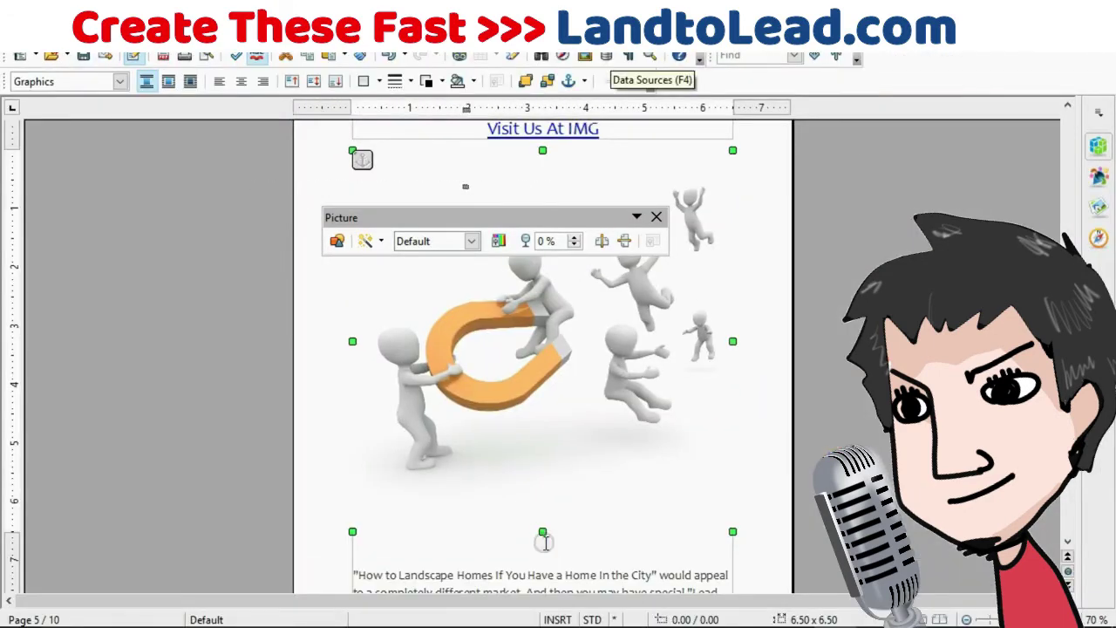
Shrink the magnet picture to 5.53 wide by 3.77 tall and delete the blank line beneath it
drag(542, 531, 542, 370)
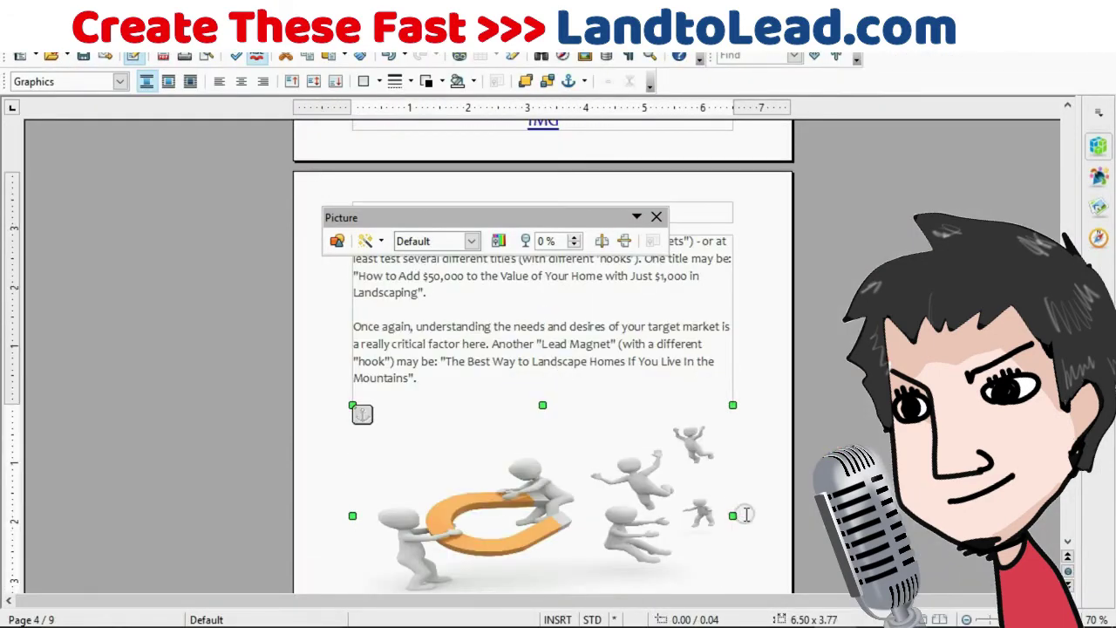
drag(724, 520, 676, 521)
scroll(404, 456, down, 2)
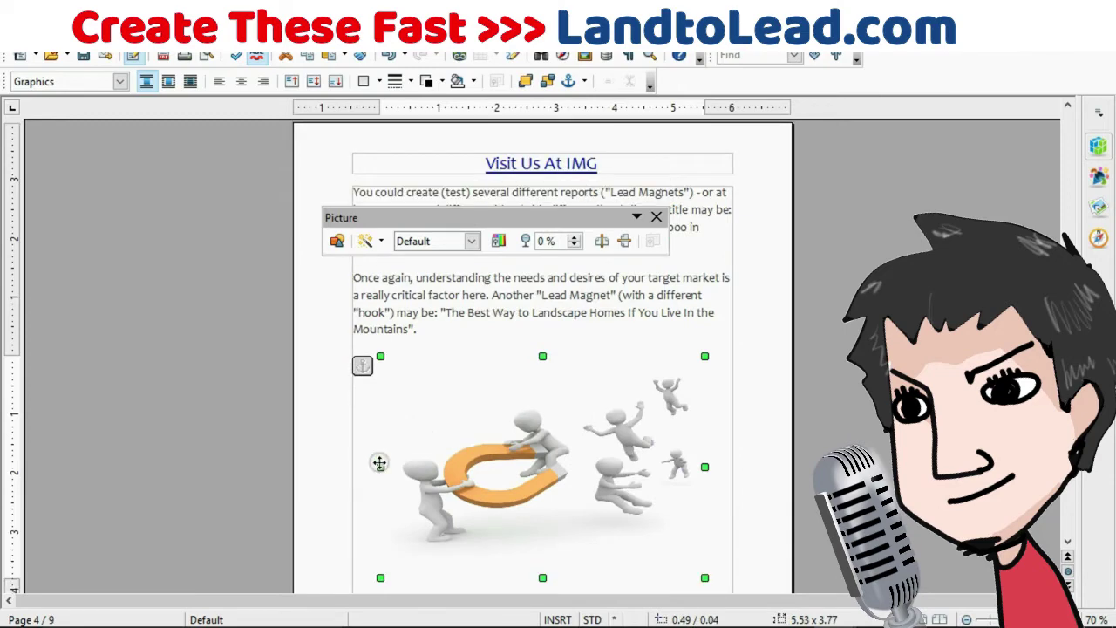
click(534, 321)
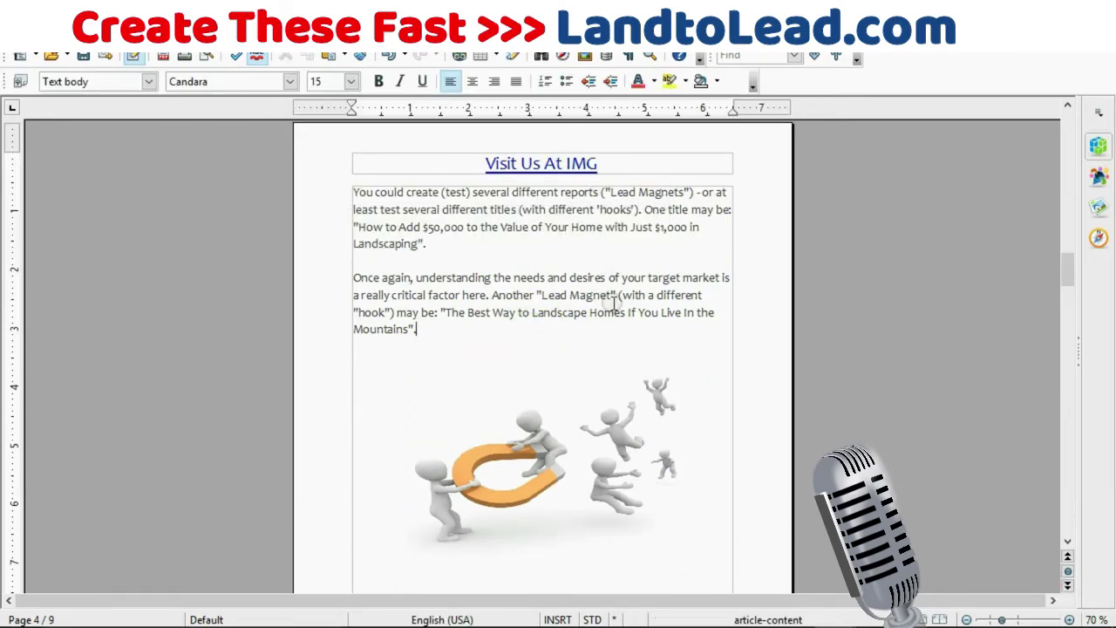
scroll(585, 390, down, 3)
key(Delete)
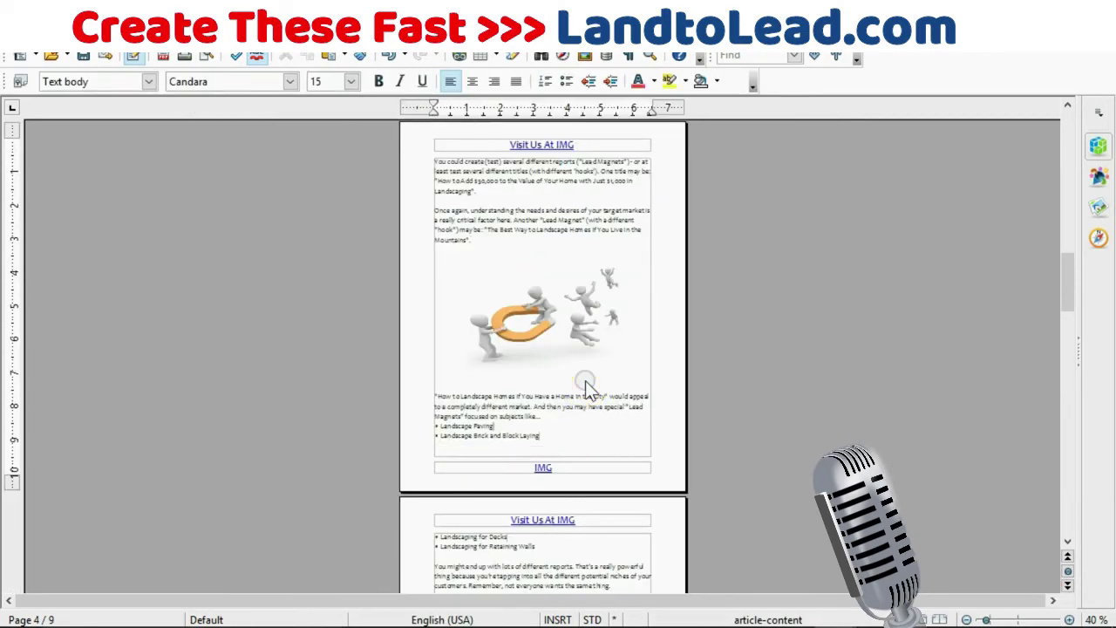
scroll(586, 383, up, 20)
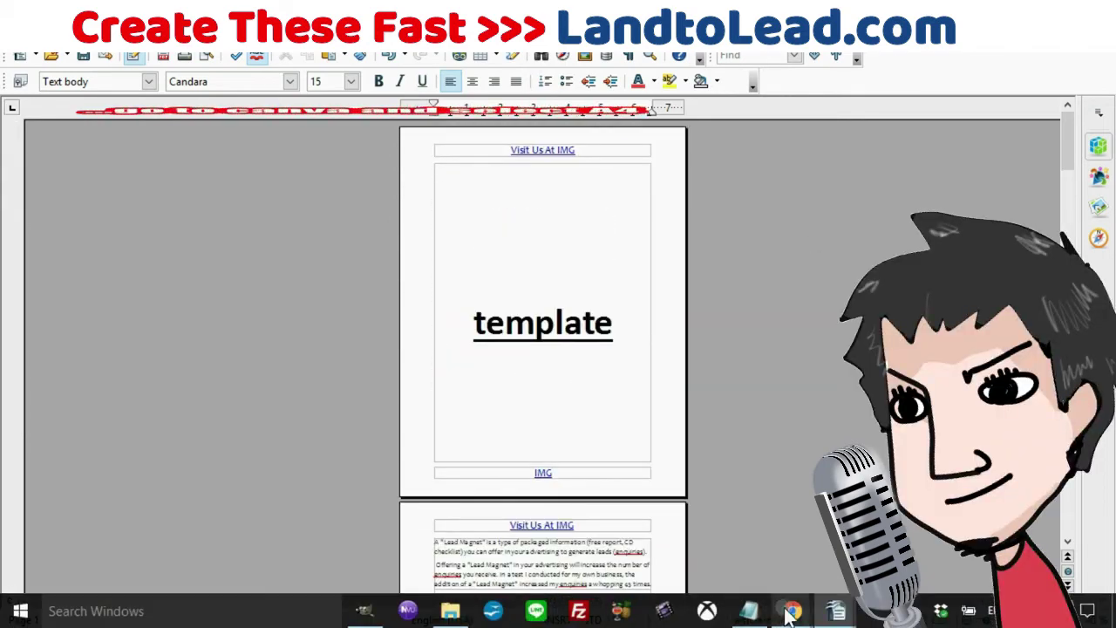
Switch to Chrome and create a new A4 design in Canva
mouse_move(792, 610)
click(660, 471)
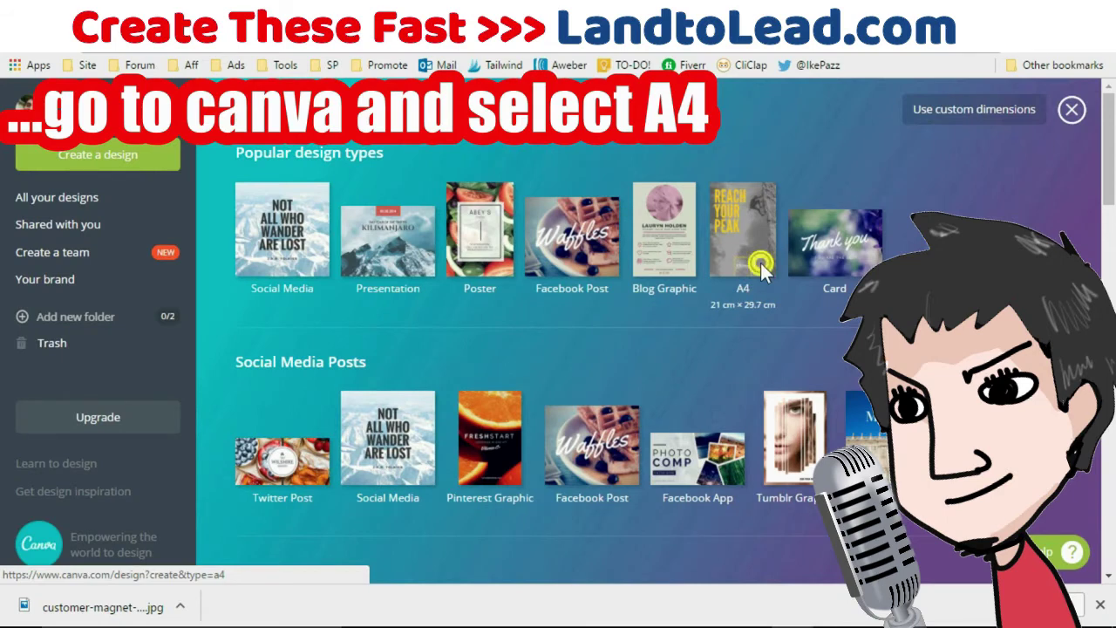
click(760, 263)
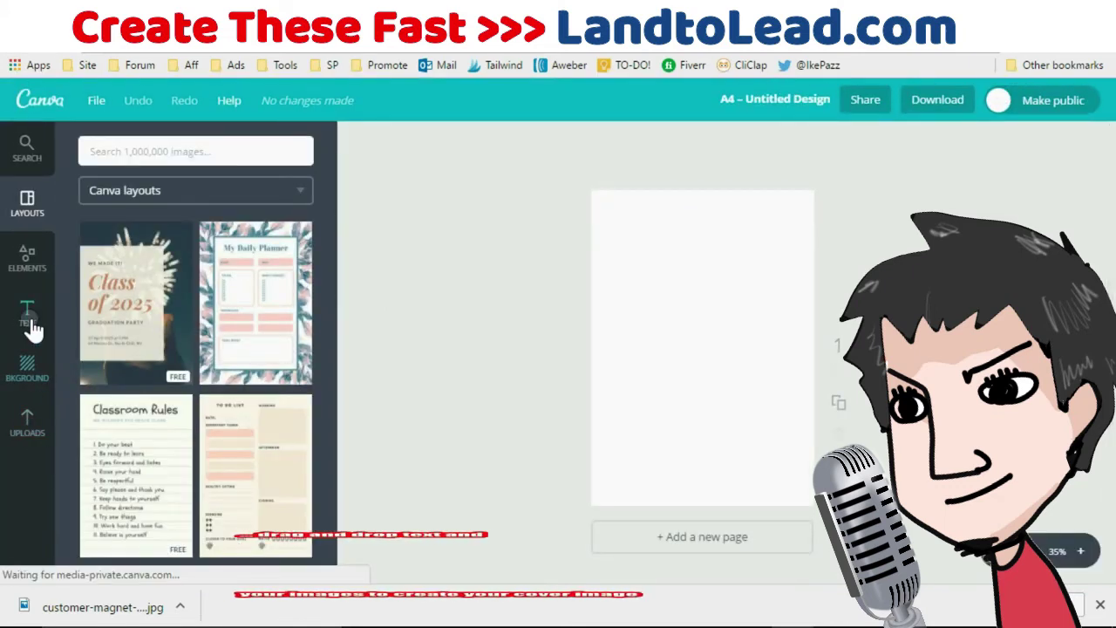
click(28, 316)
Add a heading reading 'How To Create Killer' in the Ultra font
click(192, 237)
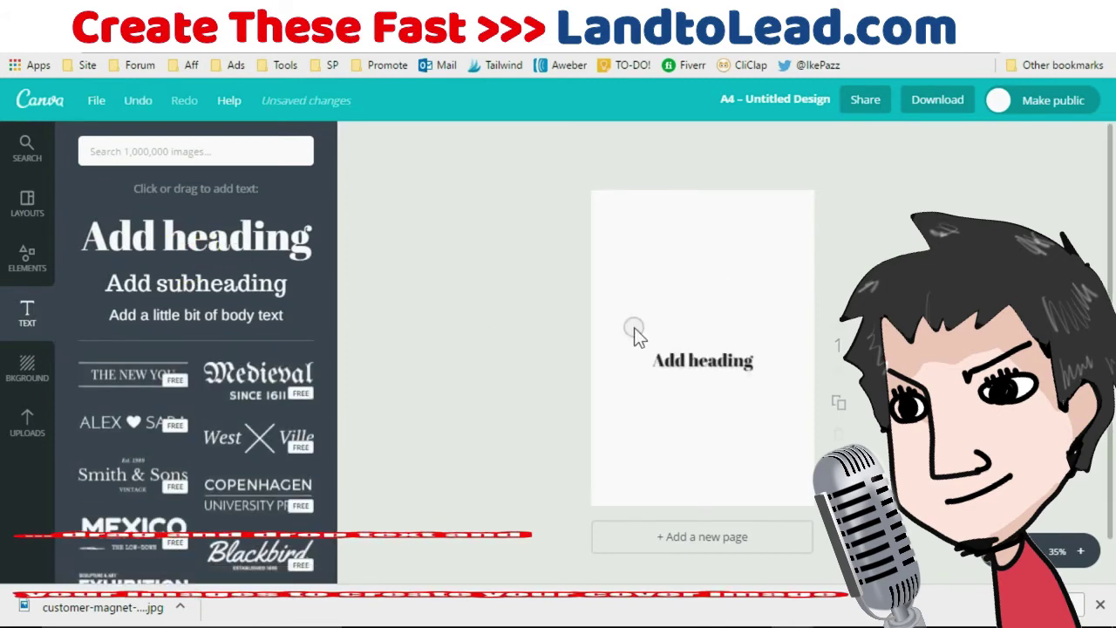
double_click(675, 359)
text(How)
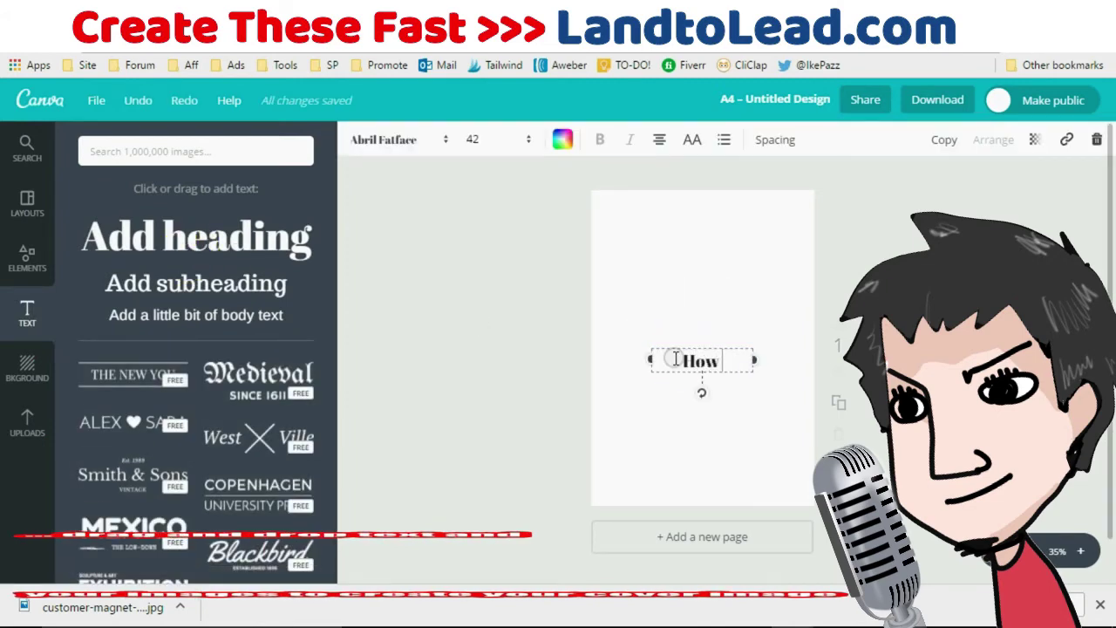
text( To Cre)
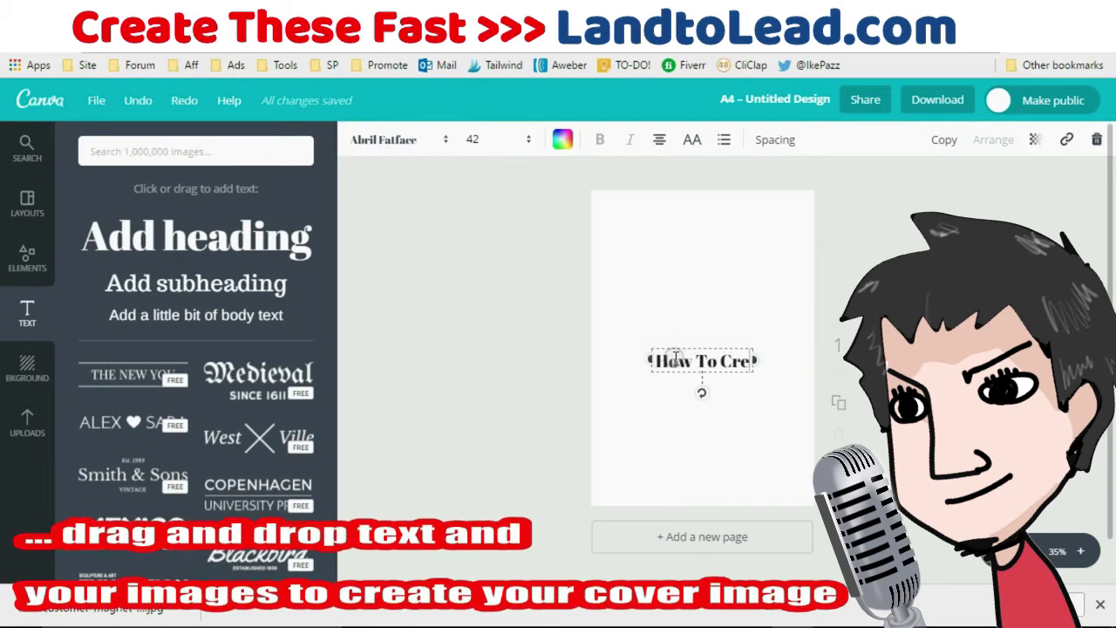
text(ate Killer)
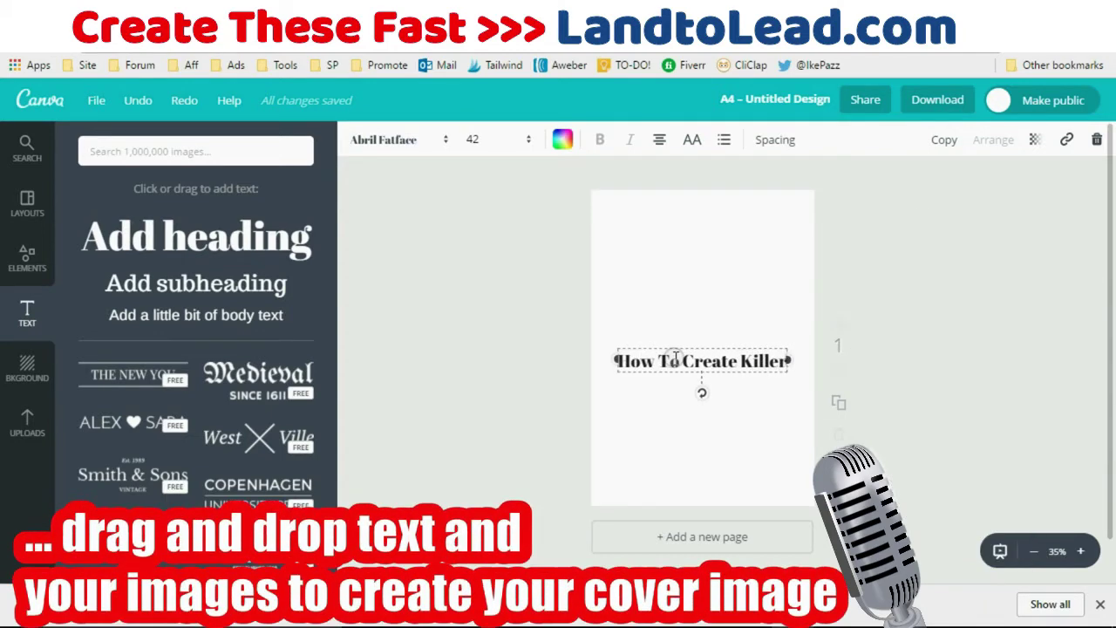
click(425, 142)
scroll(445, 345, down, 10)
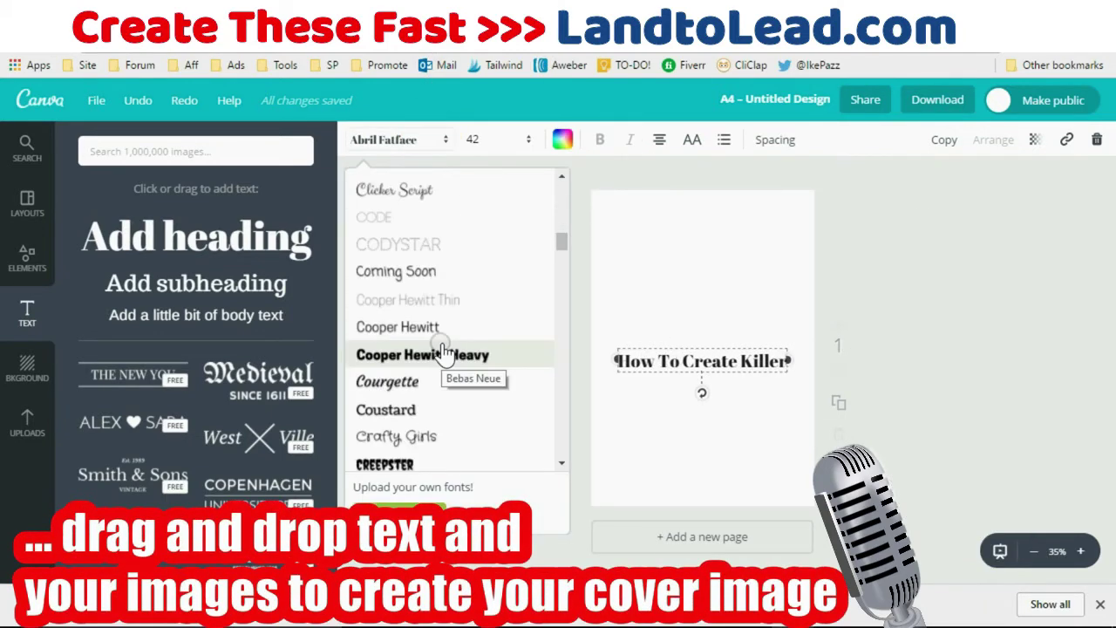
scroll(442, 349, down, 15)
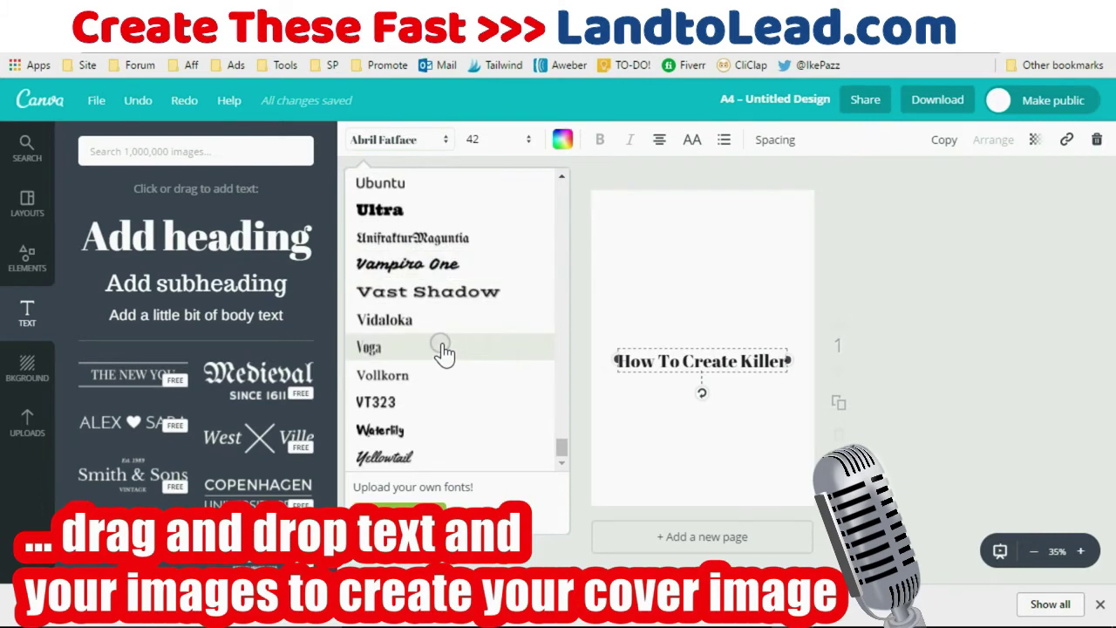
scroll(443, 350, up, 3)
scroll(442, 350, up, 2)
scroll(443, 351, down, 4)
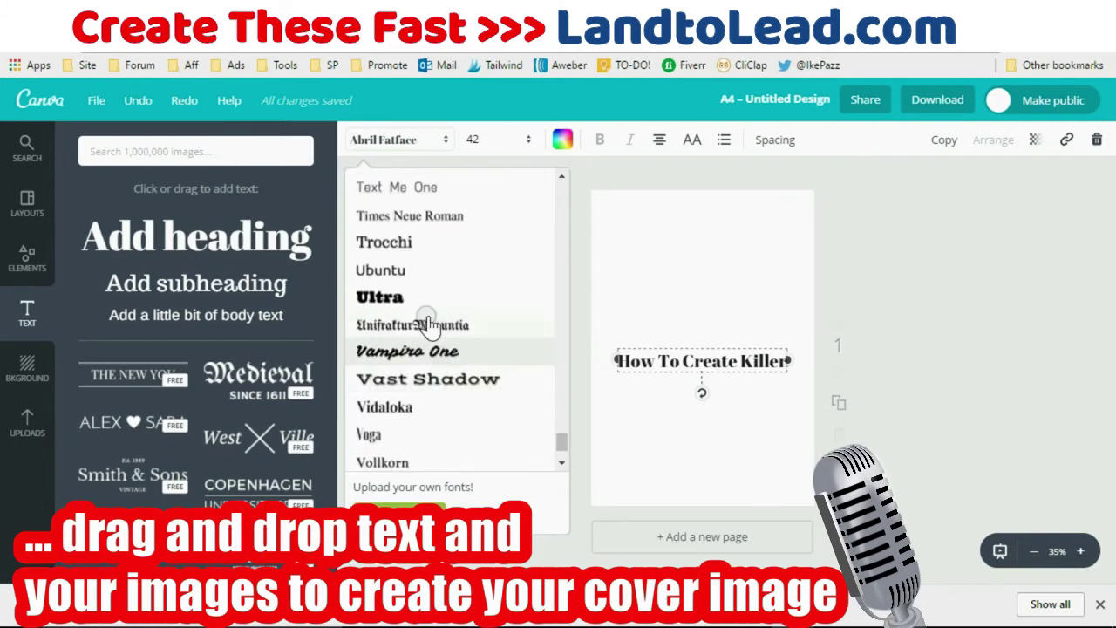
click(427, 298)
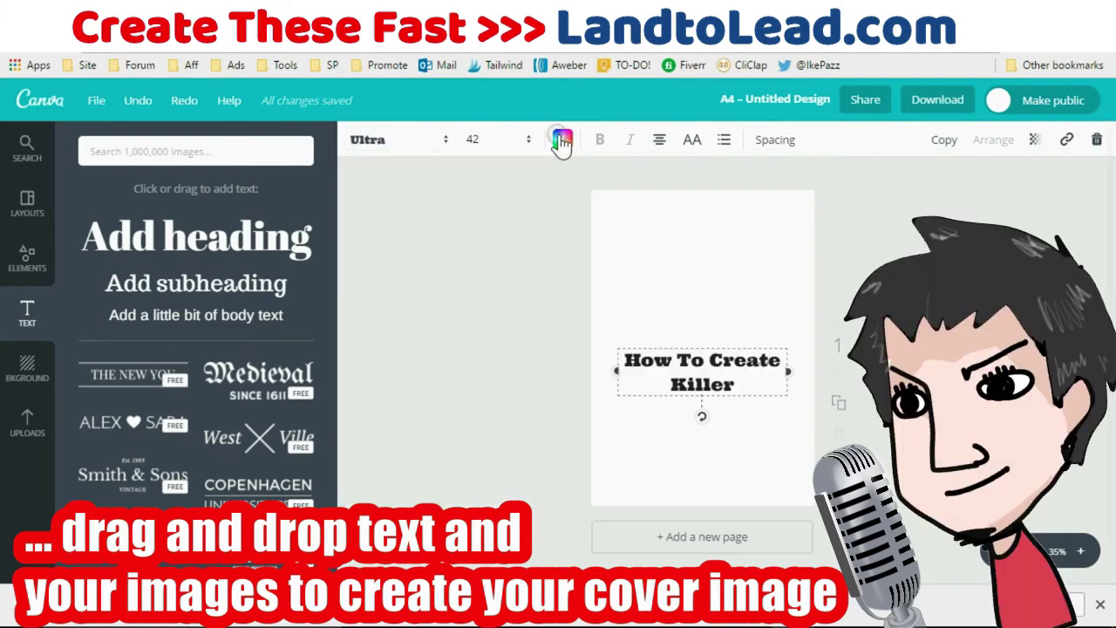
Colour the heading red and widen its box toward the page's left edge
click(561, 141)
click(575, 273)
click(493, 377)
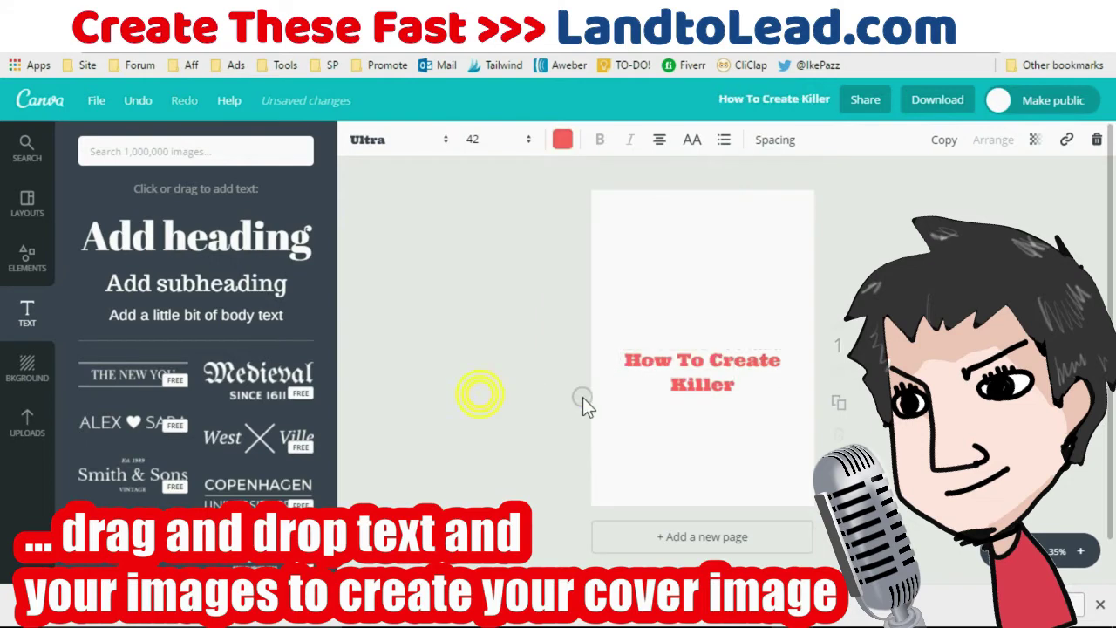
click(625, 380)
drag(605, 374, 590, 373)
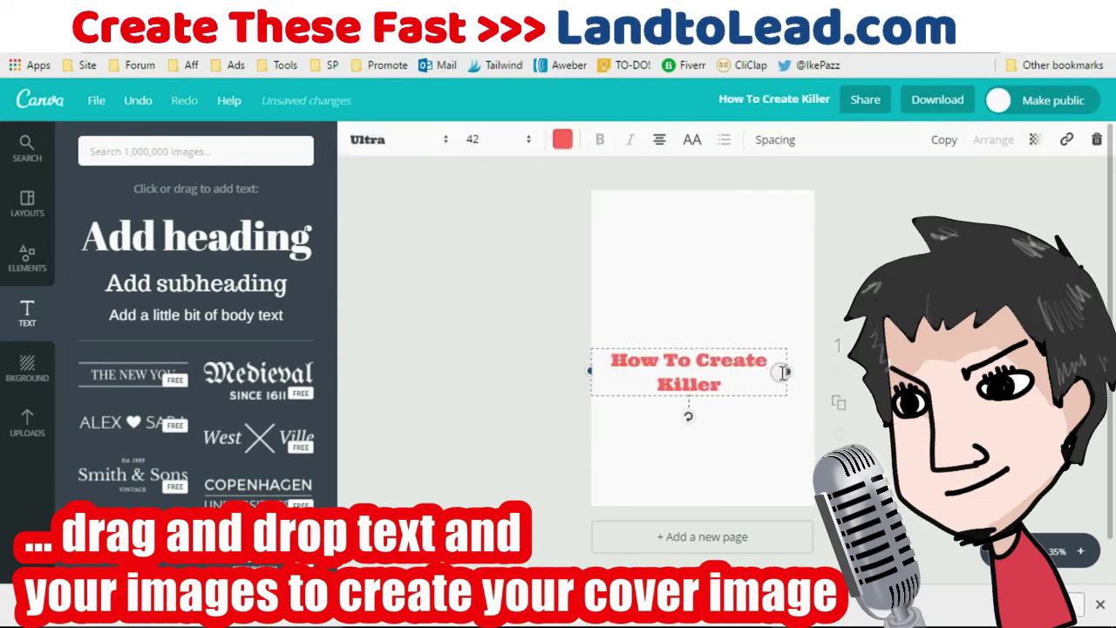